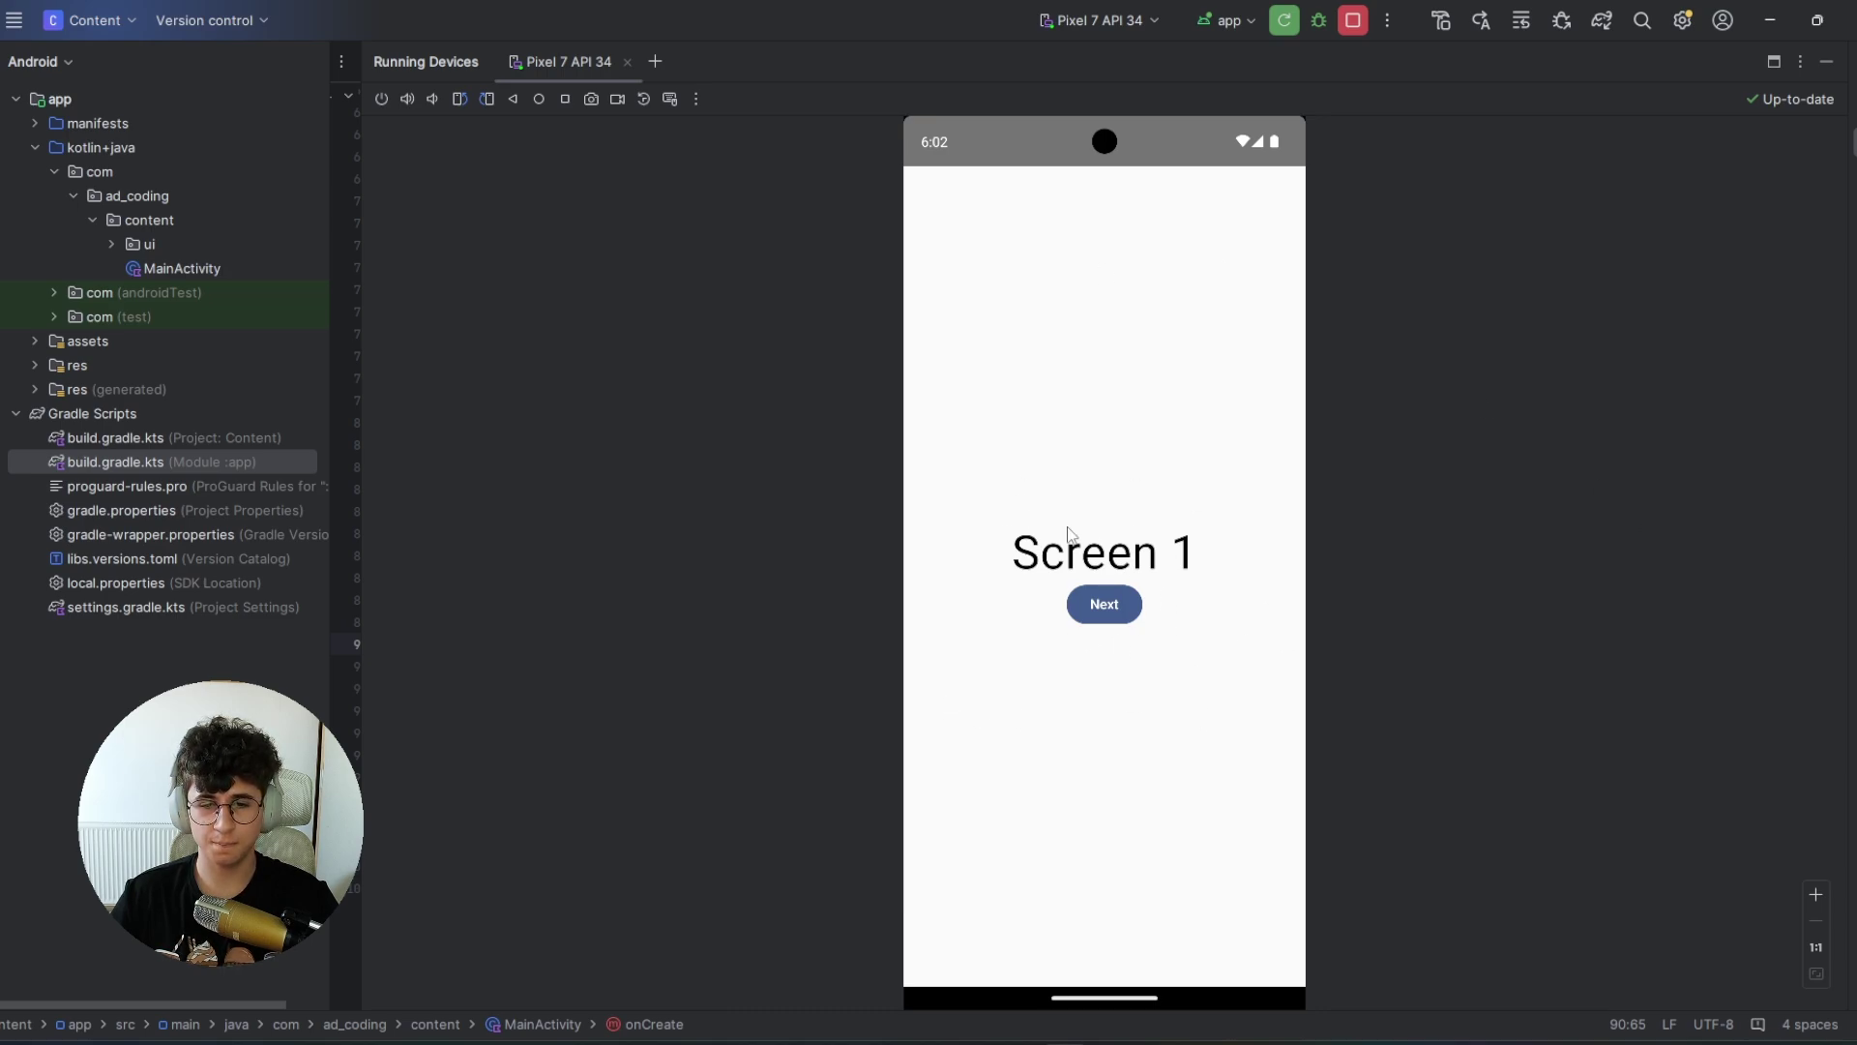
Step: Go from Screen 1 to Screen 2, then trigger Back twice quickly to blank the screen
{"action": "left_click", "coordinate": [1112, 604]}
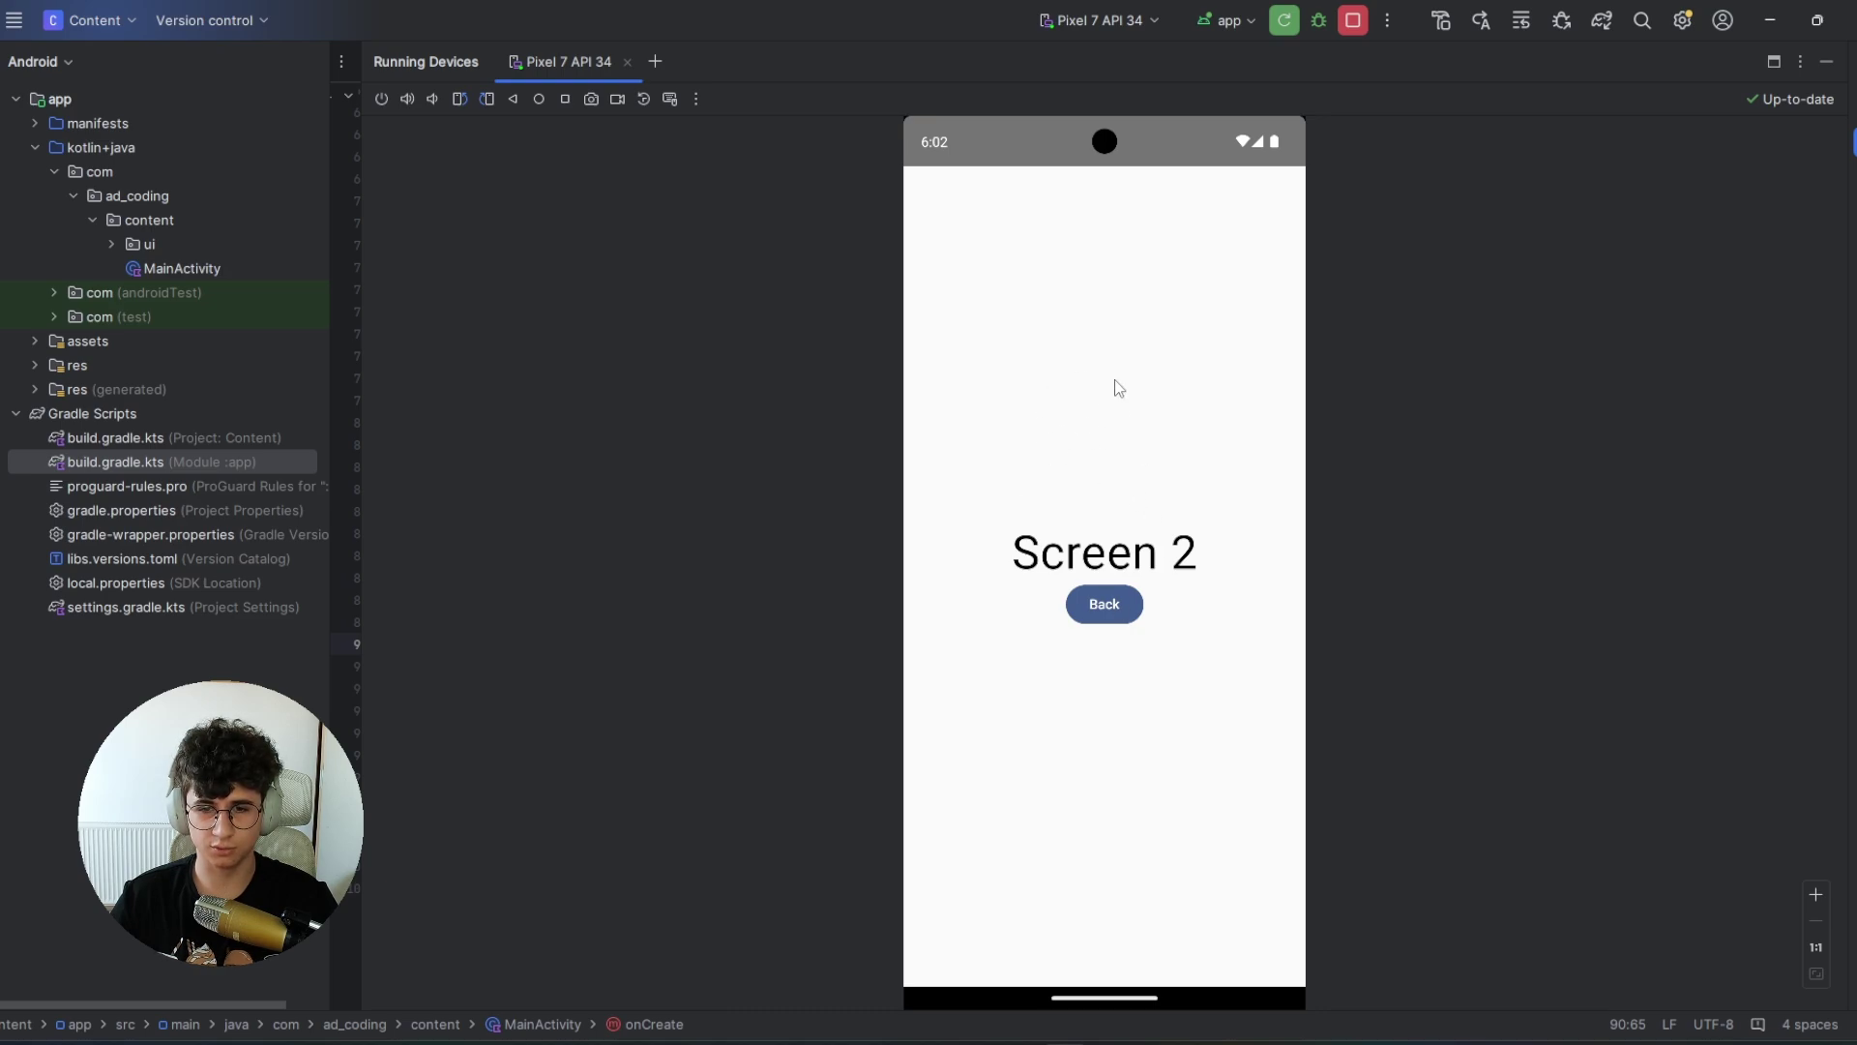
{"action": "left_click", "coordinate": [1117, 606]}
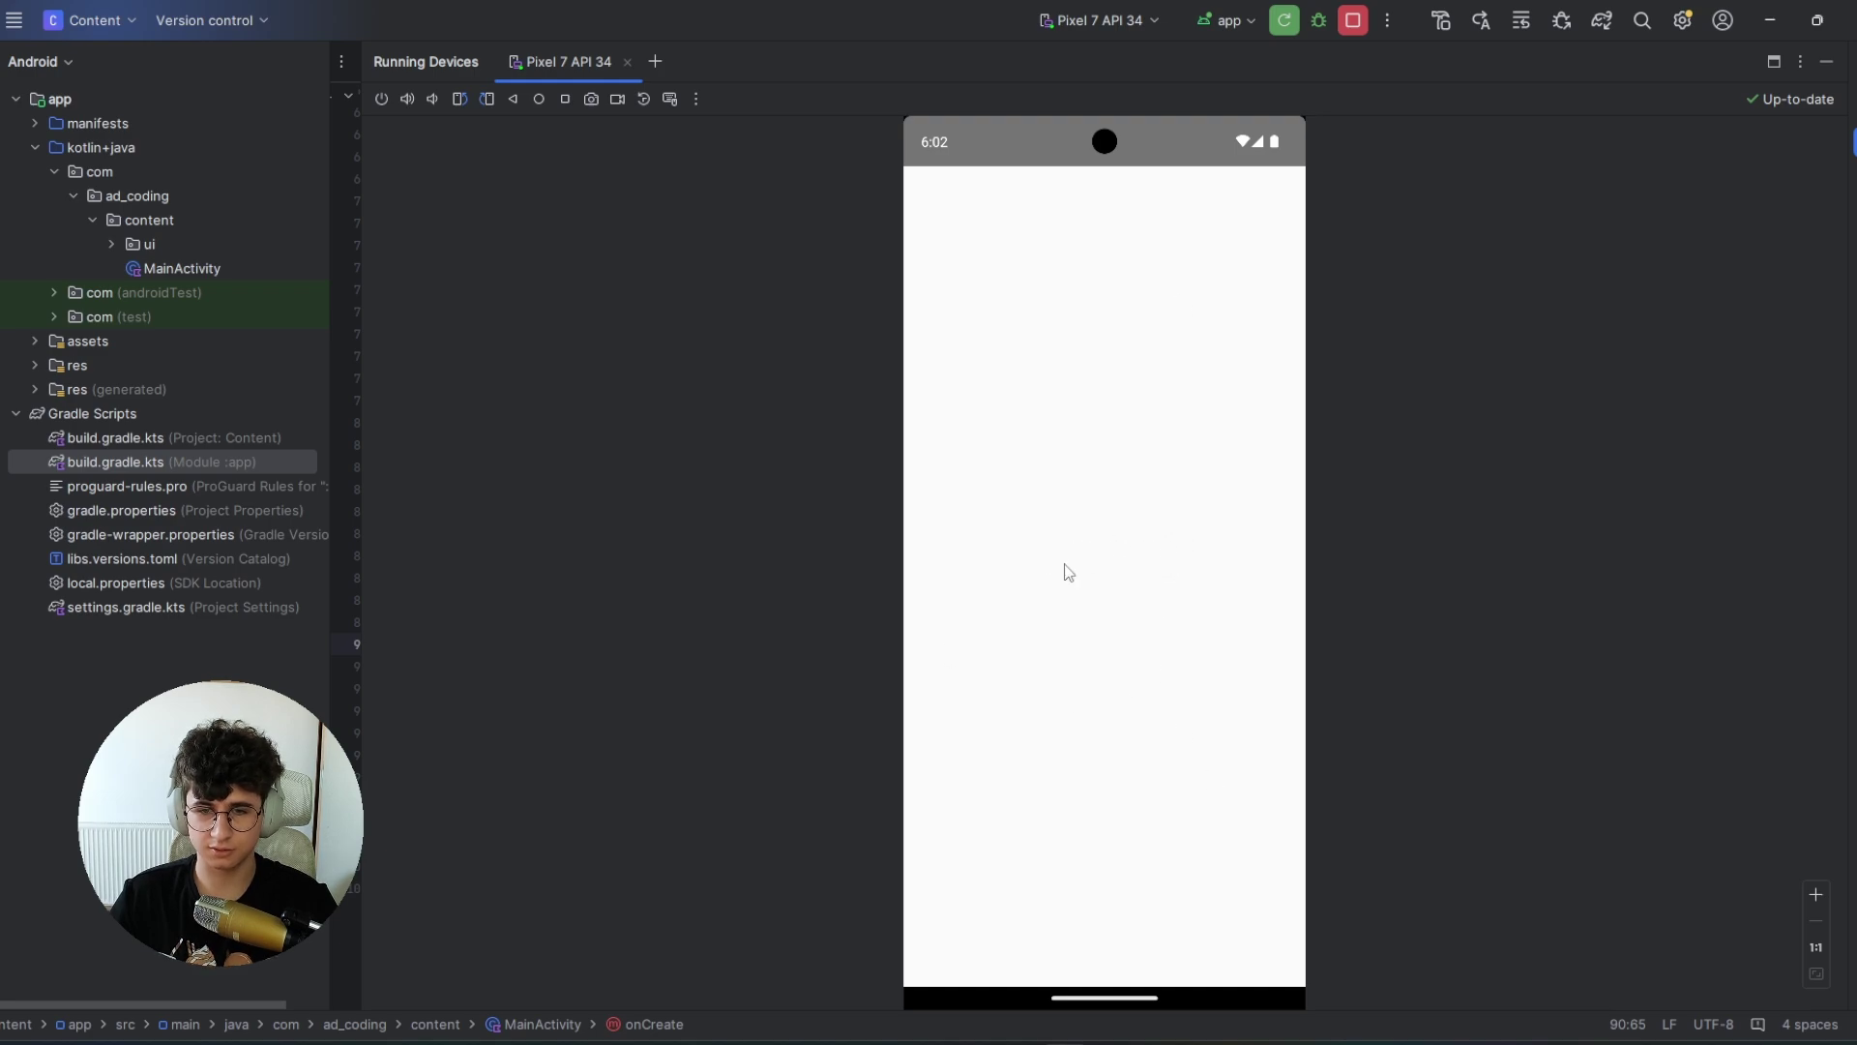
Step: Close the emulator panel and review the screen_1 and screen_2 composables in MainActivity.kt
{"action": "left_click", "coordinate": [1856, 139]}
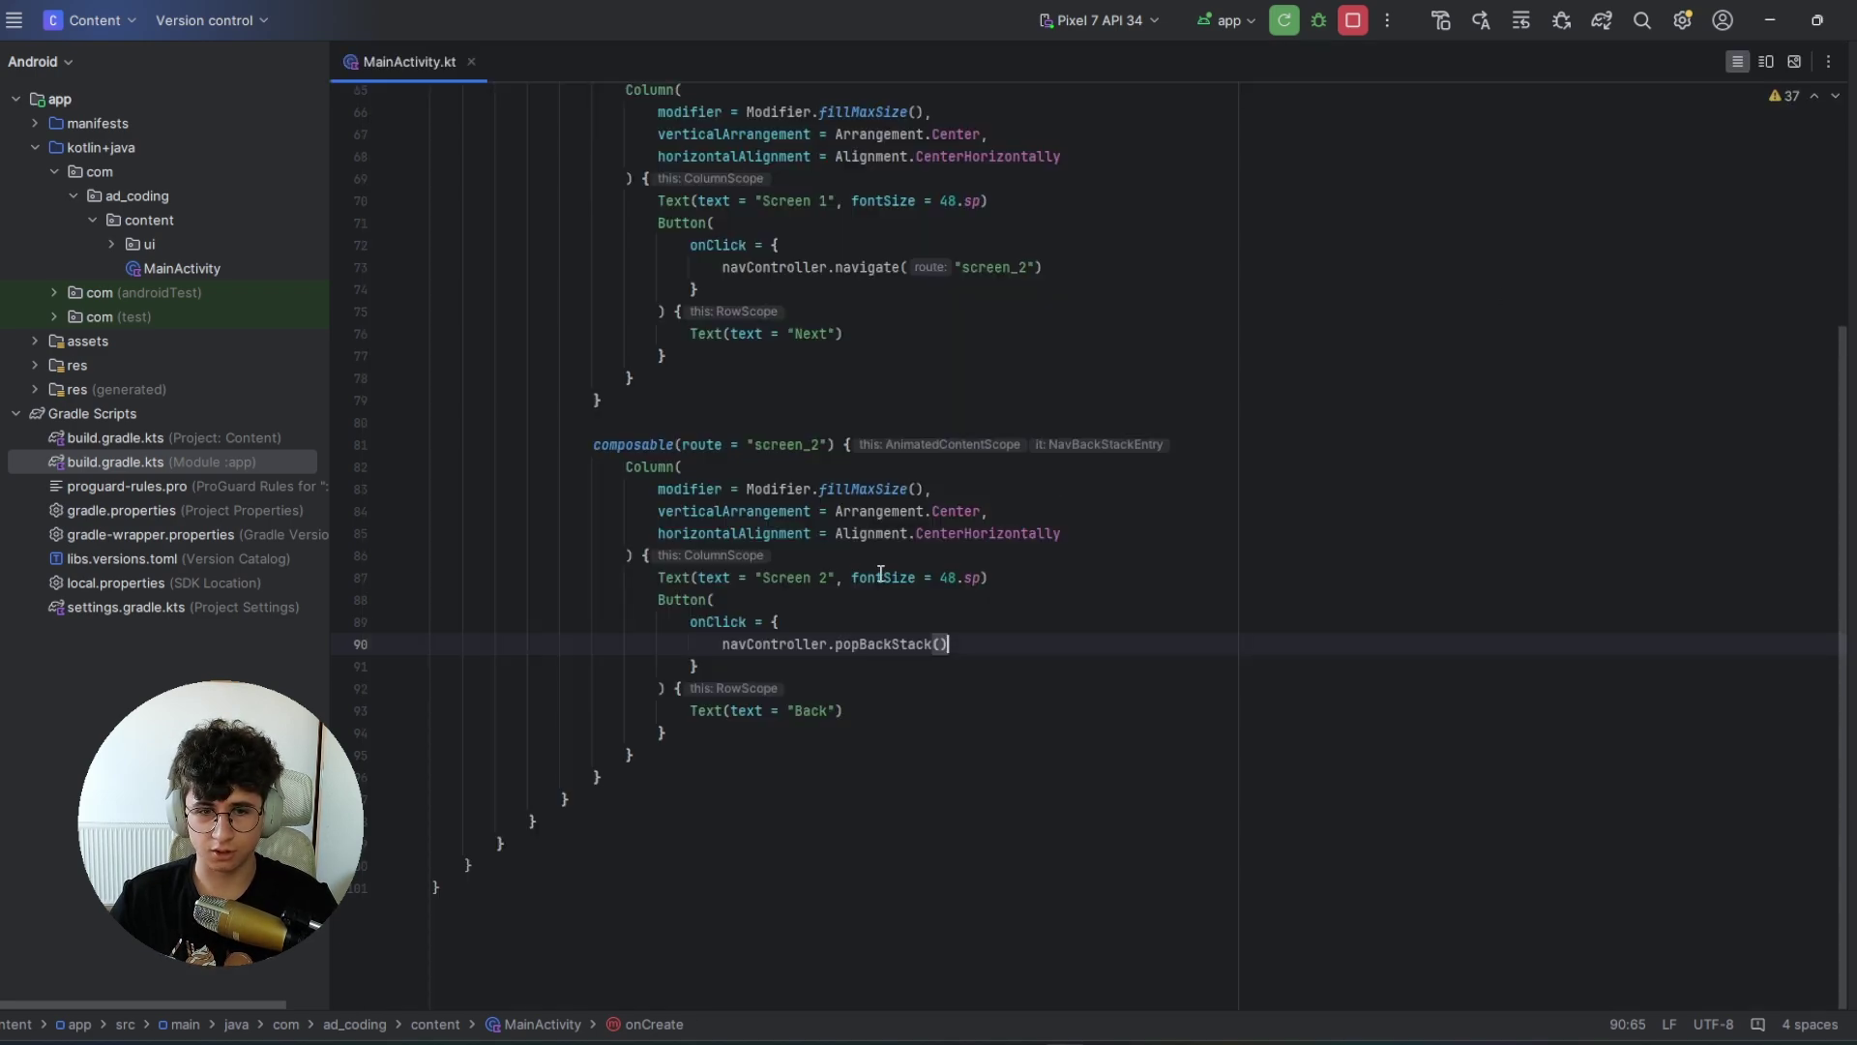
{"action": "scroll", "coordinate": [726, 509], "scroll_direction": "up", "scroll_amount": 5}
{"action": "left_click", "coordinate": [596, 335]}
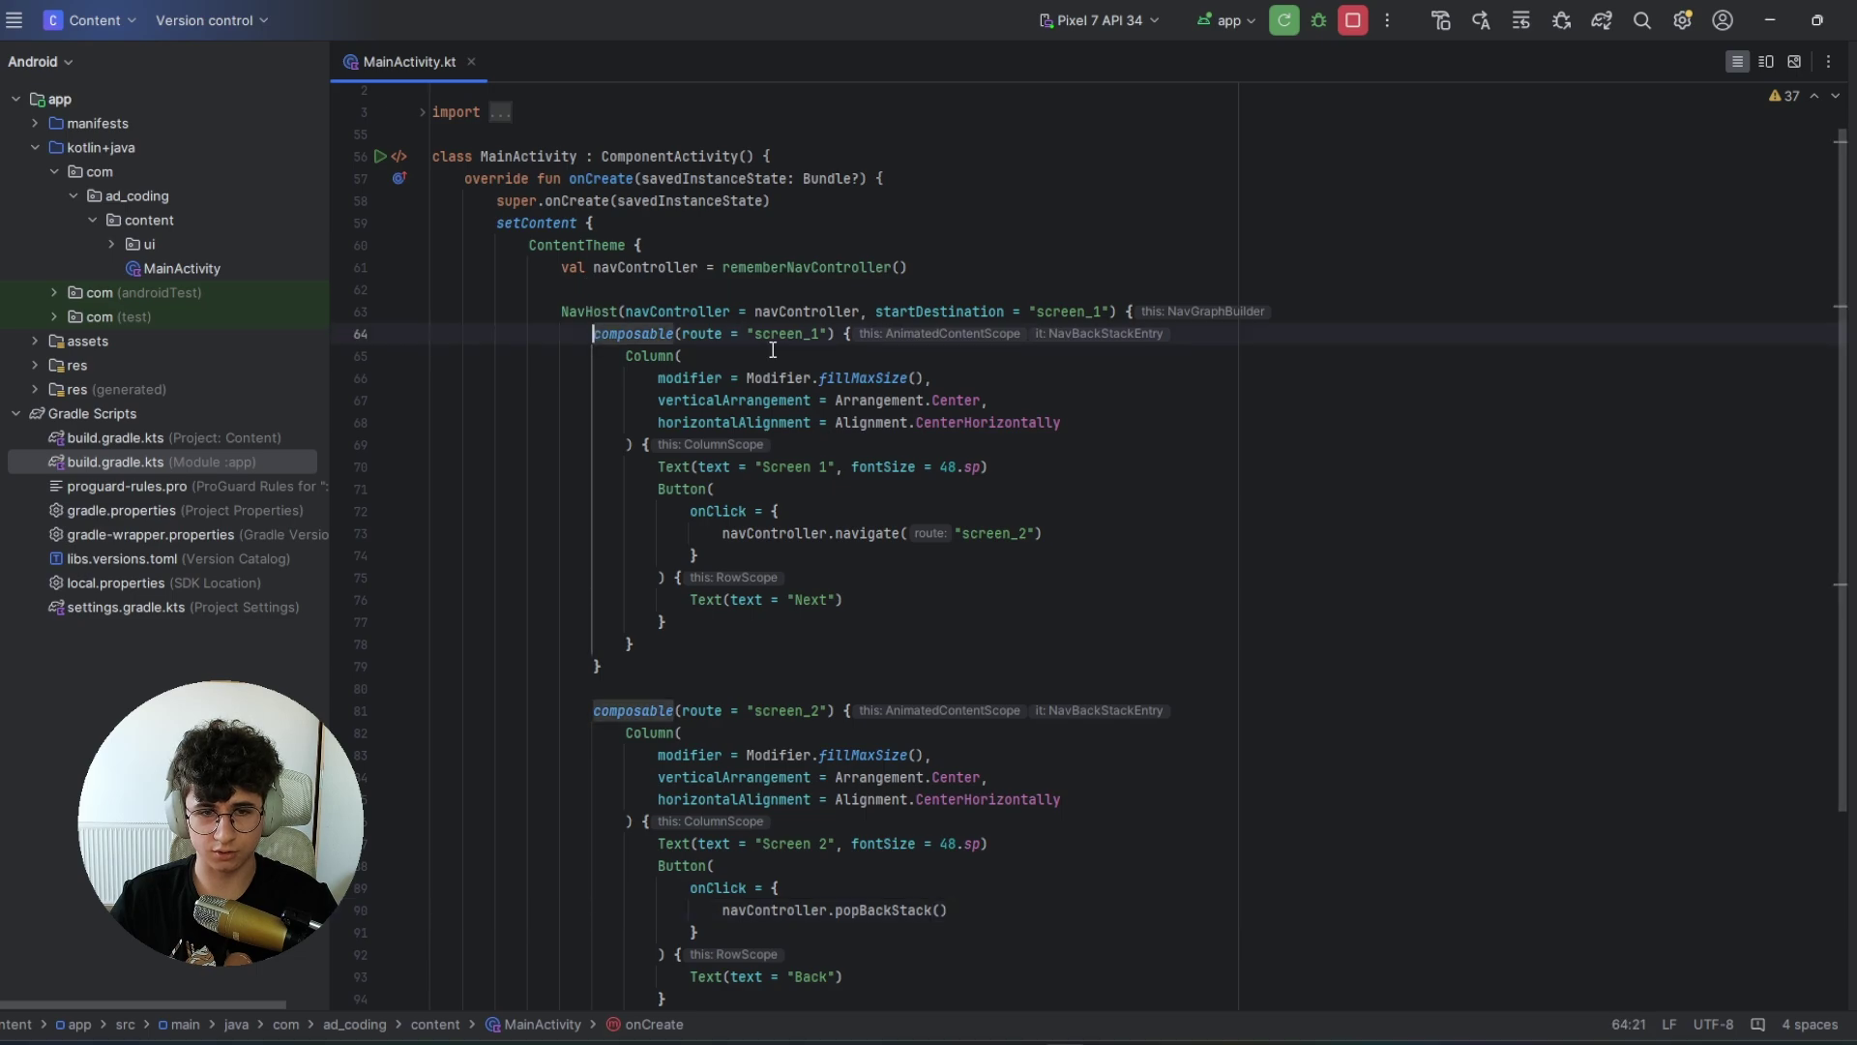
{"action": "scroll", "coordinate": [717, 679], "scroll_direction": "down", "scroll_amount": 3}
{"action": "left_click_drag", "start_coordinate": [593, 510], "coordinate": [682, 843]}
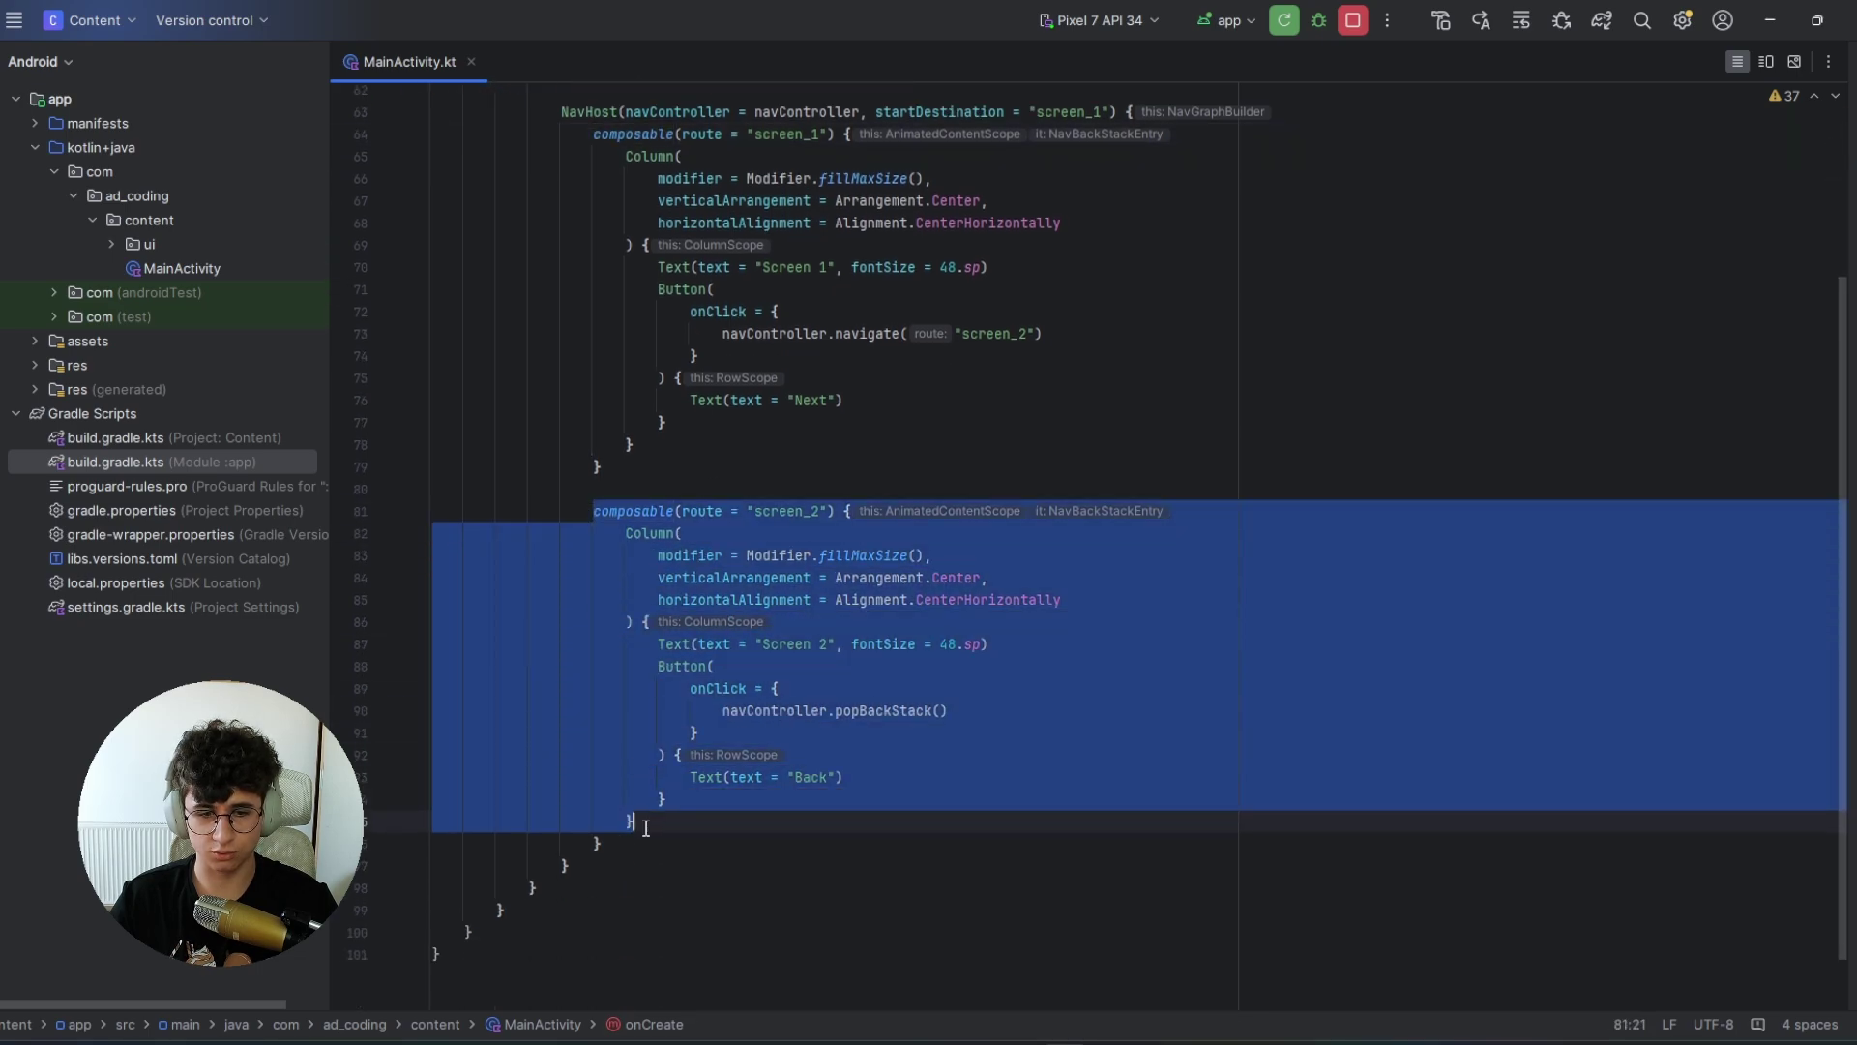
{"action": "left_click", "coordinate": [683, 844]}
{"action": "scroll", "coordinate": [800, 736], "scroll_direction": "up", "scroll_amount": 5}
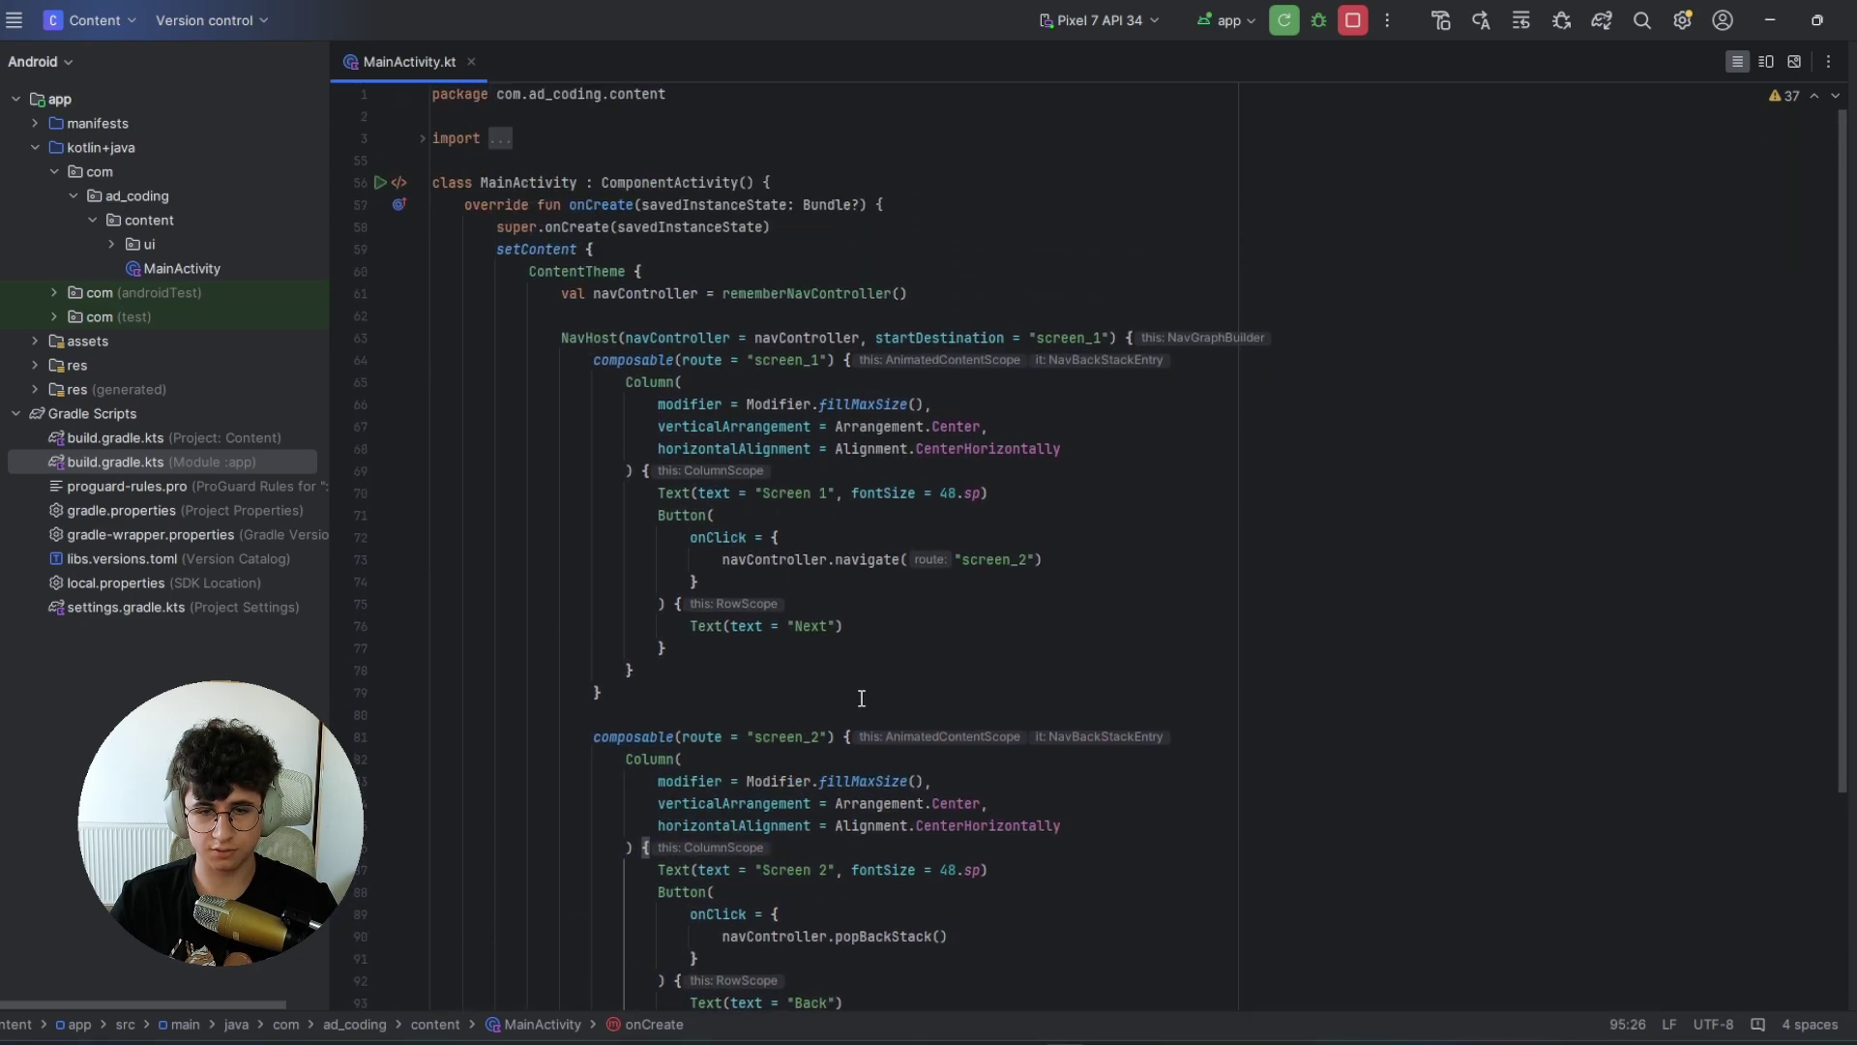
{"action": "scroll", "coordinate": [915, 488], "scroll_direction": "down", "scroll_amount": 10}
Step: Add val NavHostController.canGoBack: Boolean, true when currentBackStackEntry's lifecycle state is RESUMED
{"action": "left_click", "coordinate": [442, 888]}
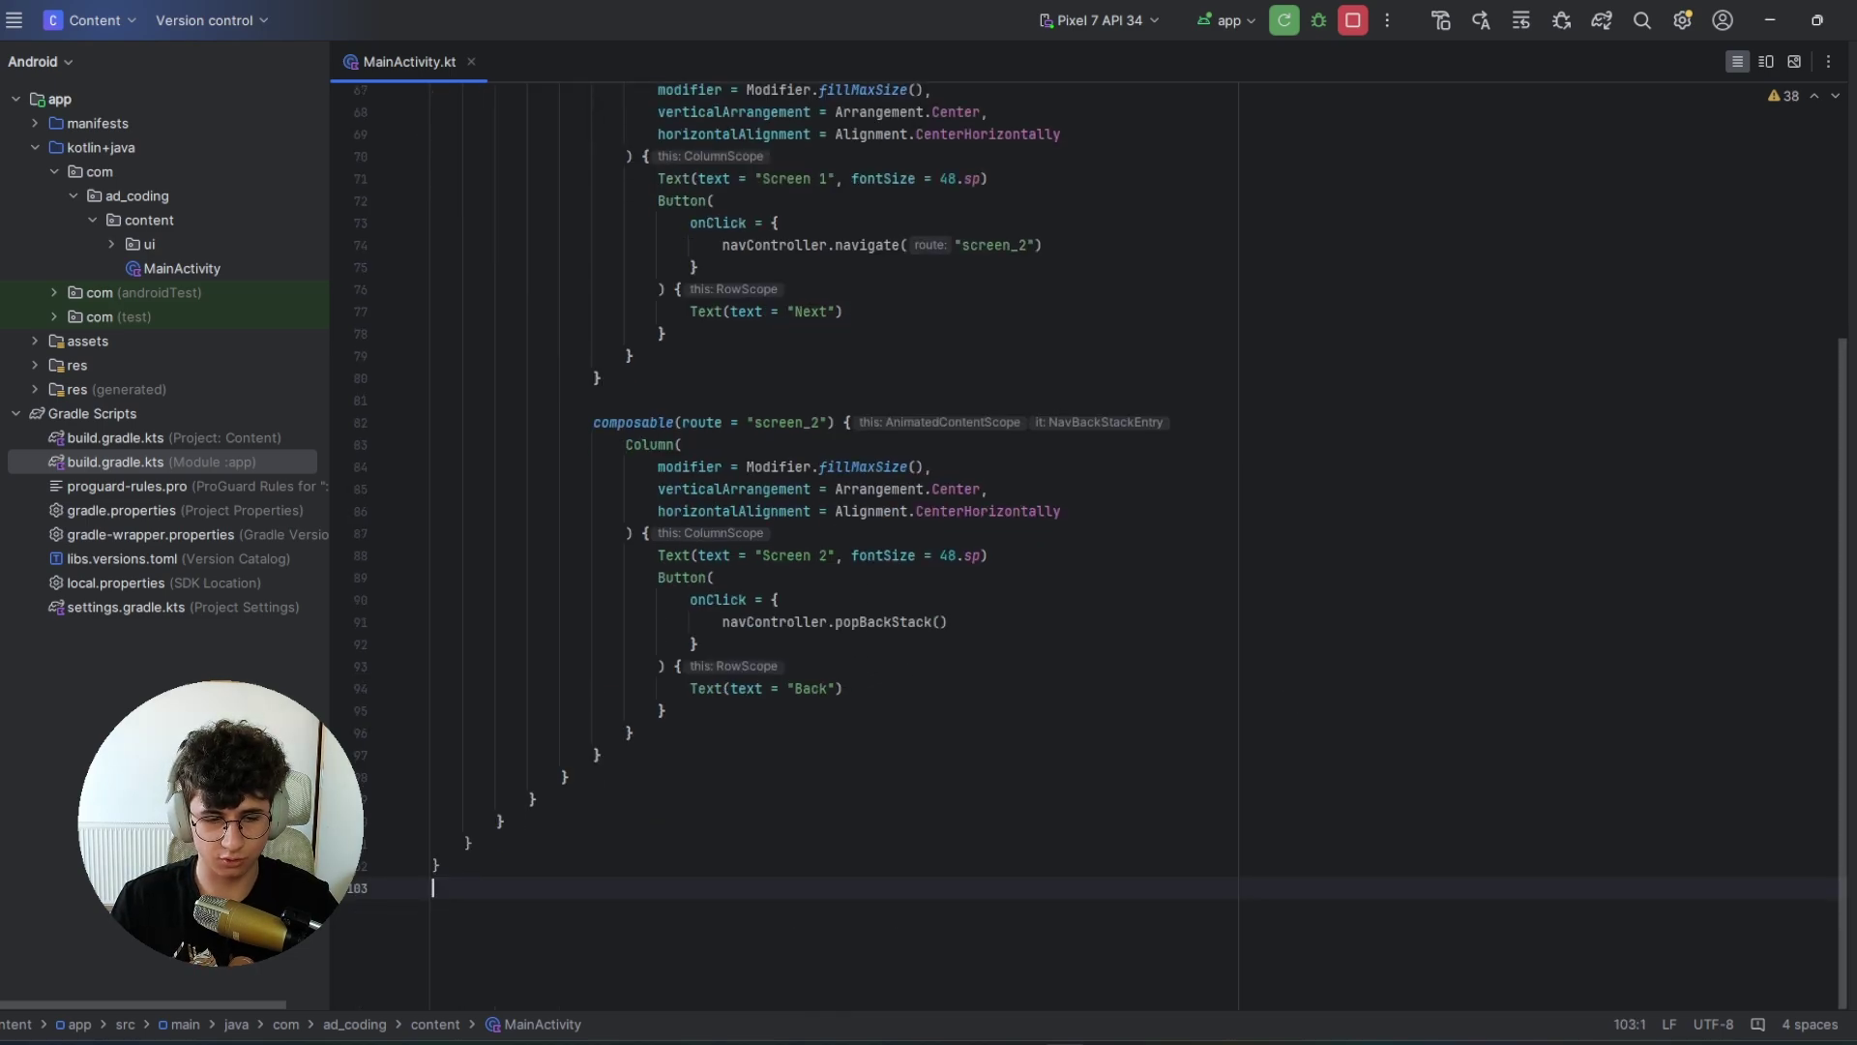
{"action": "key", "text": "Return"}
{"action": "key", "text": "Return"}
{"action": "type", "text": "val NavHostController"}
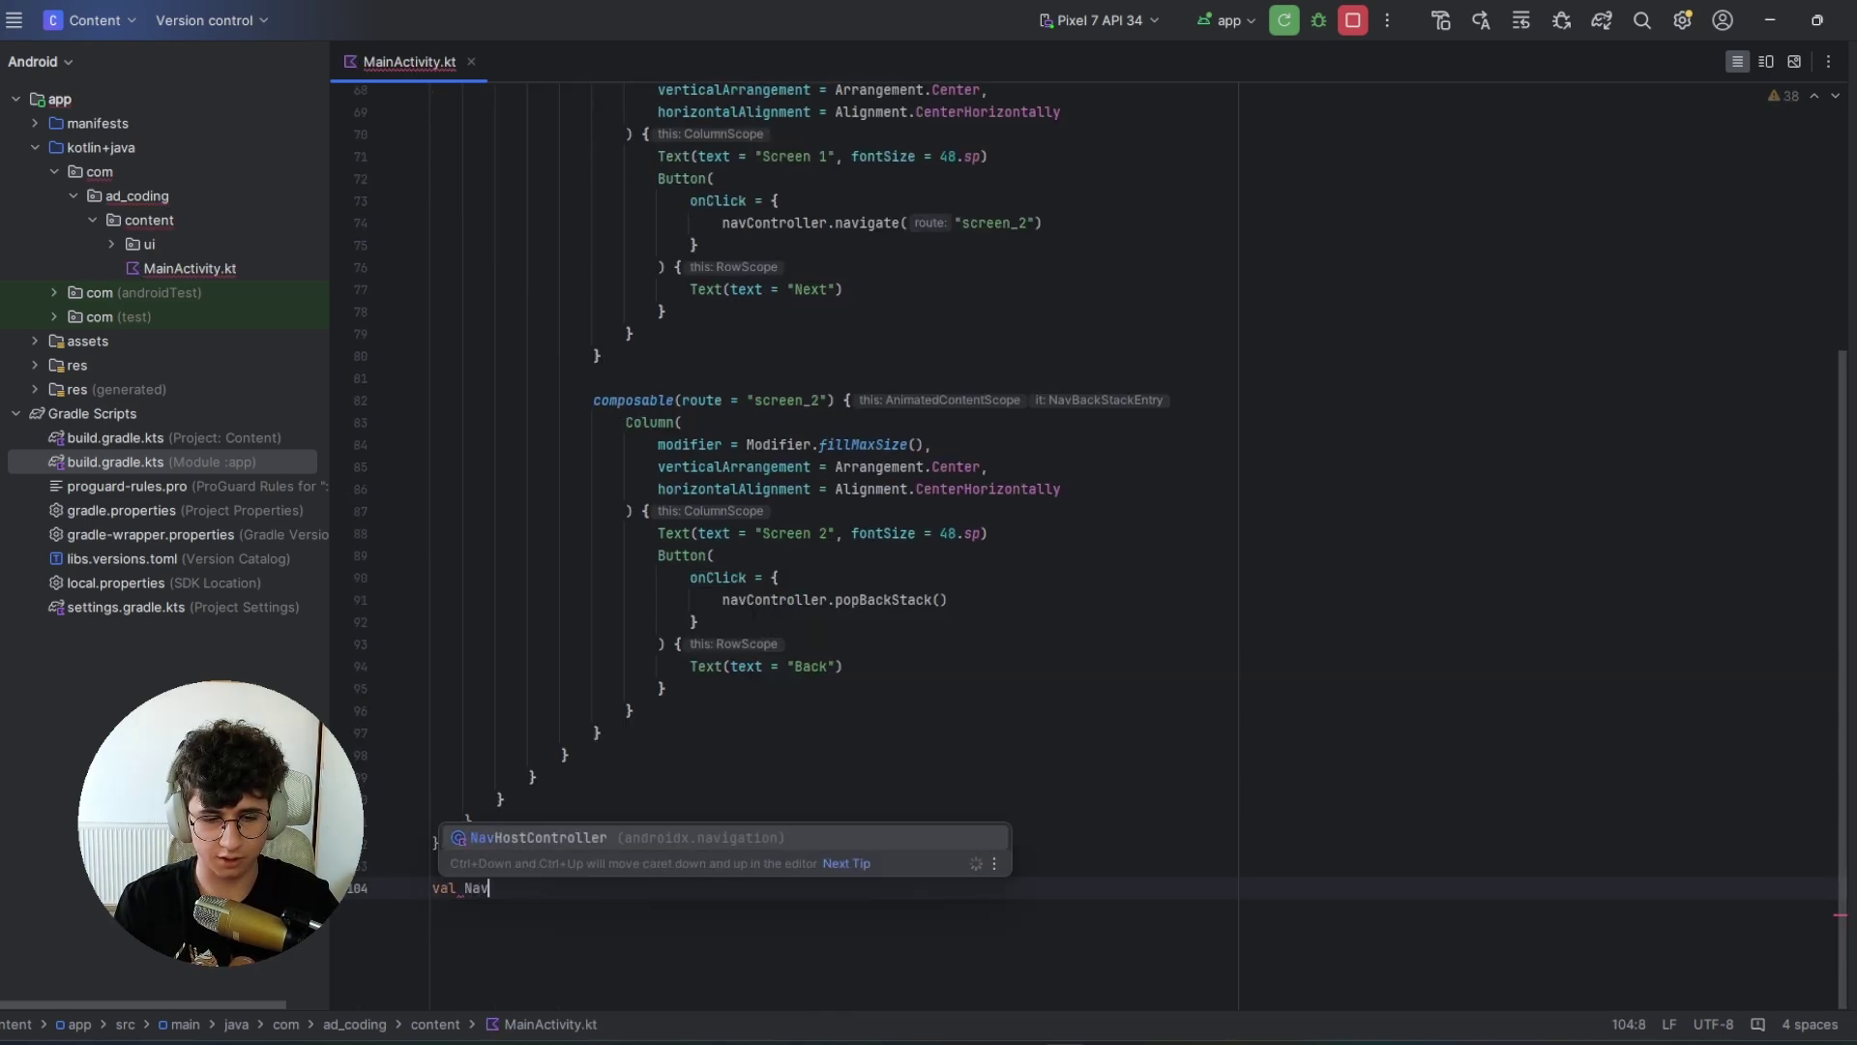
{"action": "type", "text": "."}
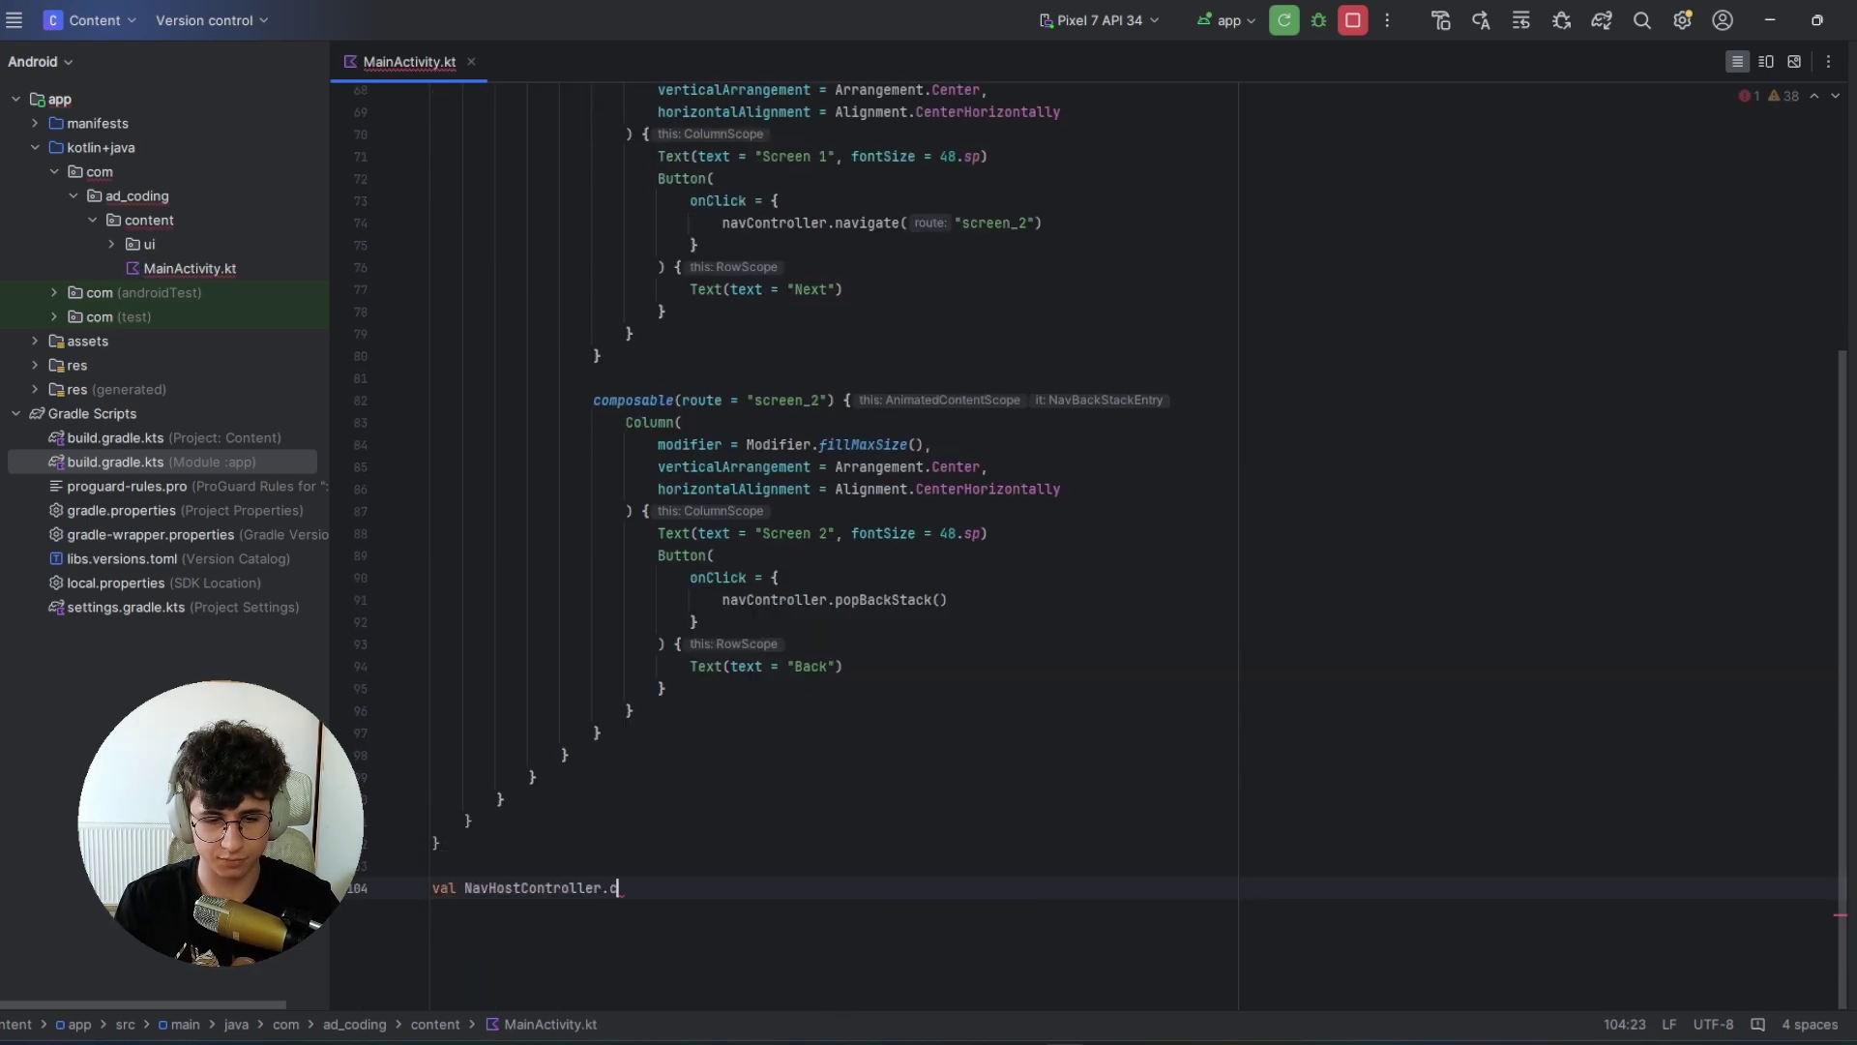
{"action": "type", "text": "canGoBack: B"}
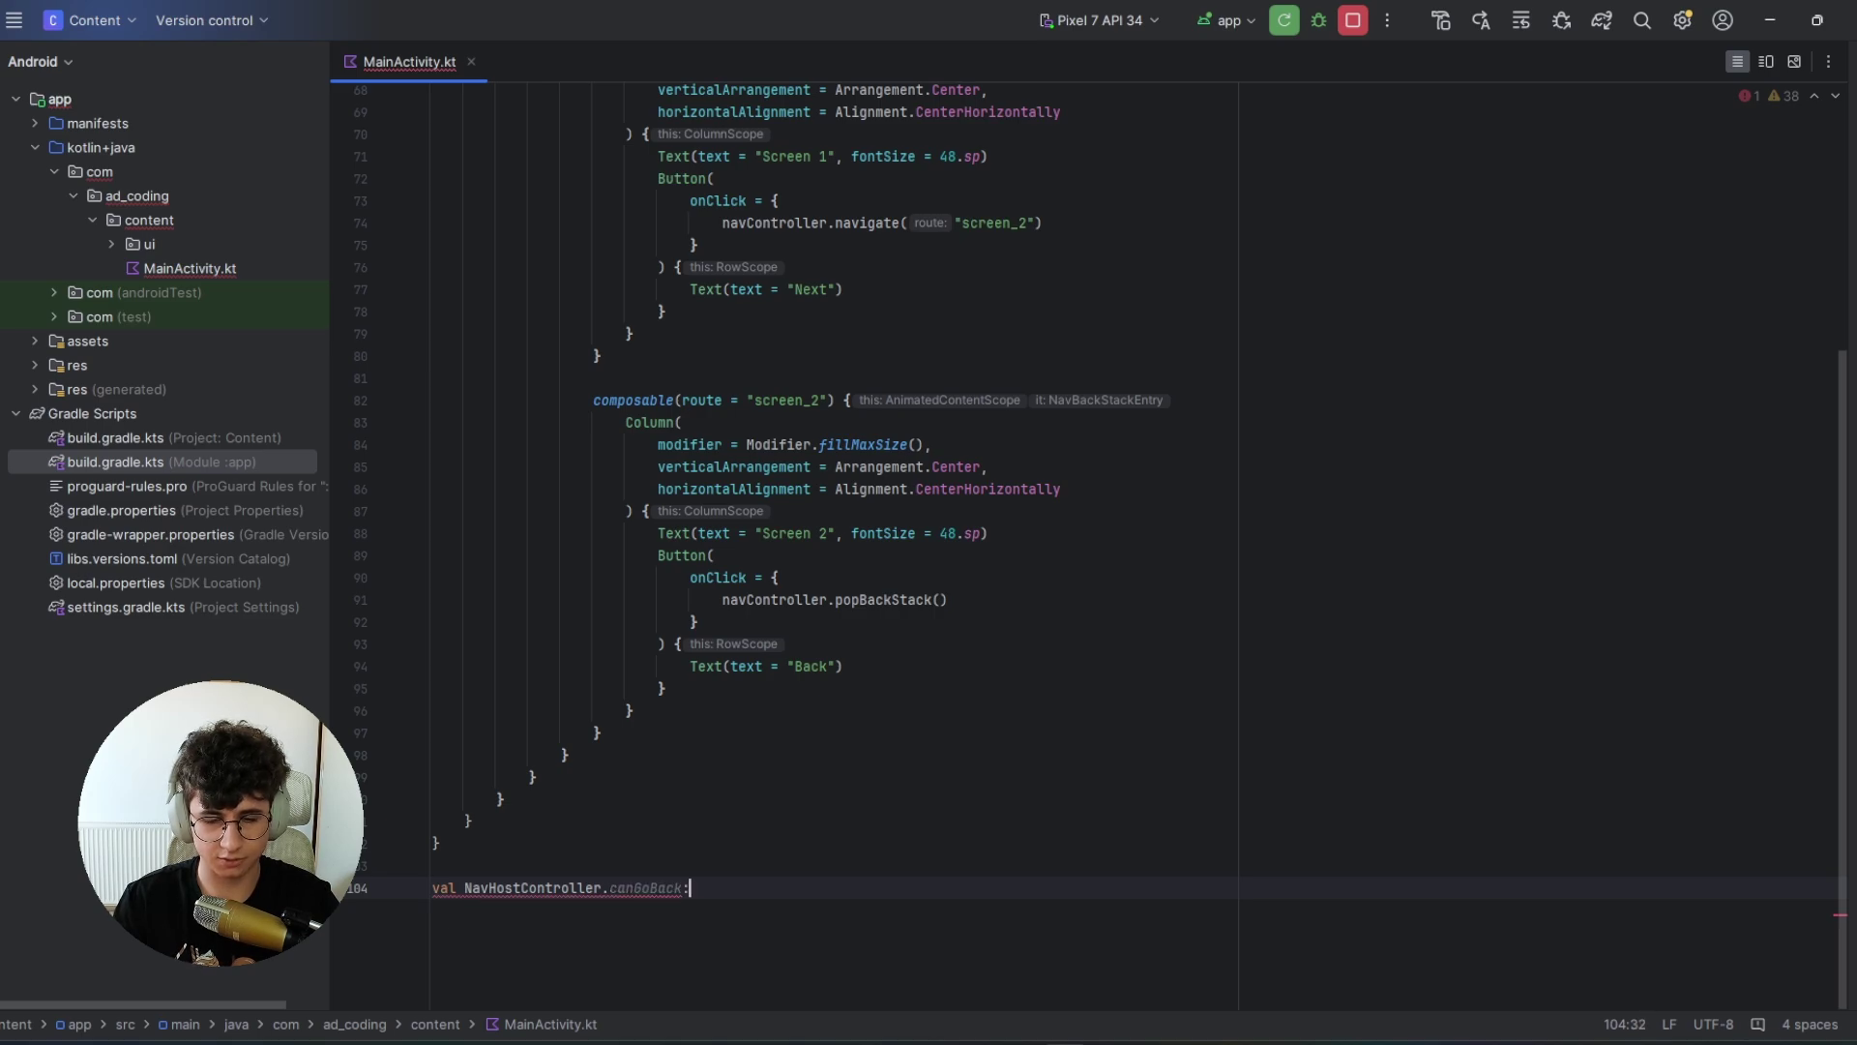
{"action": "type", "text": "oo"}
{"action": "key", "text": "Return"}
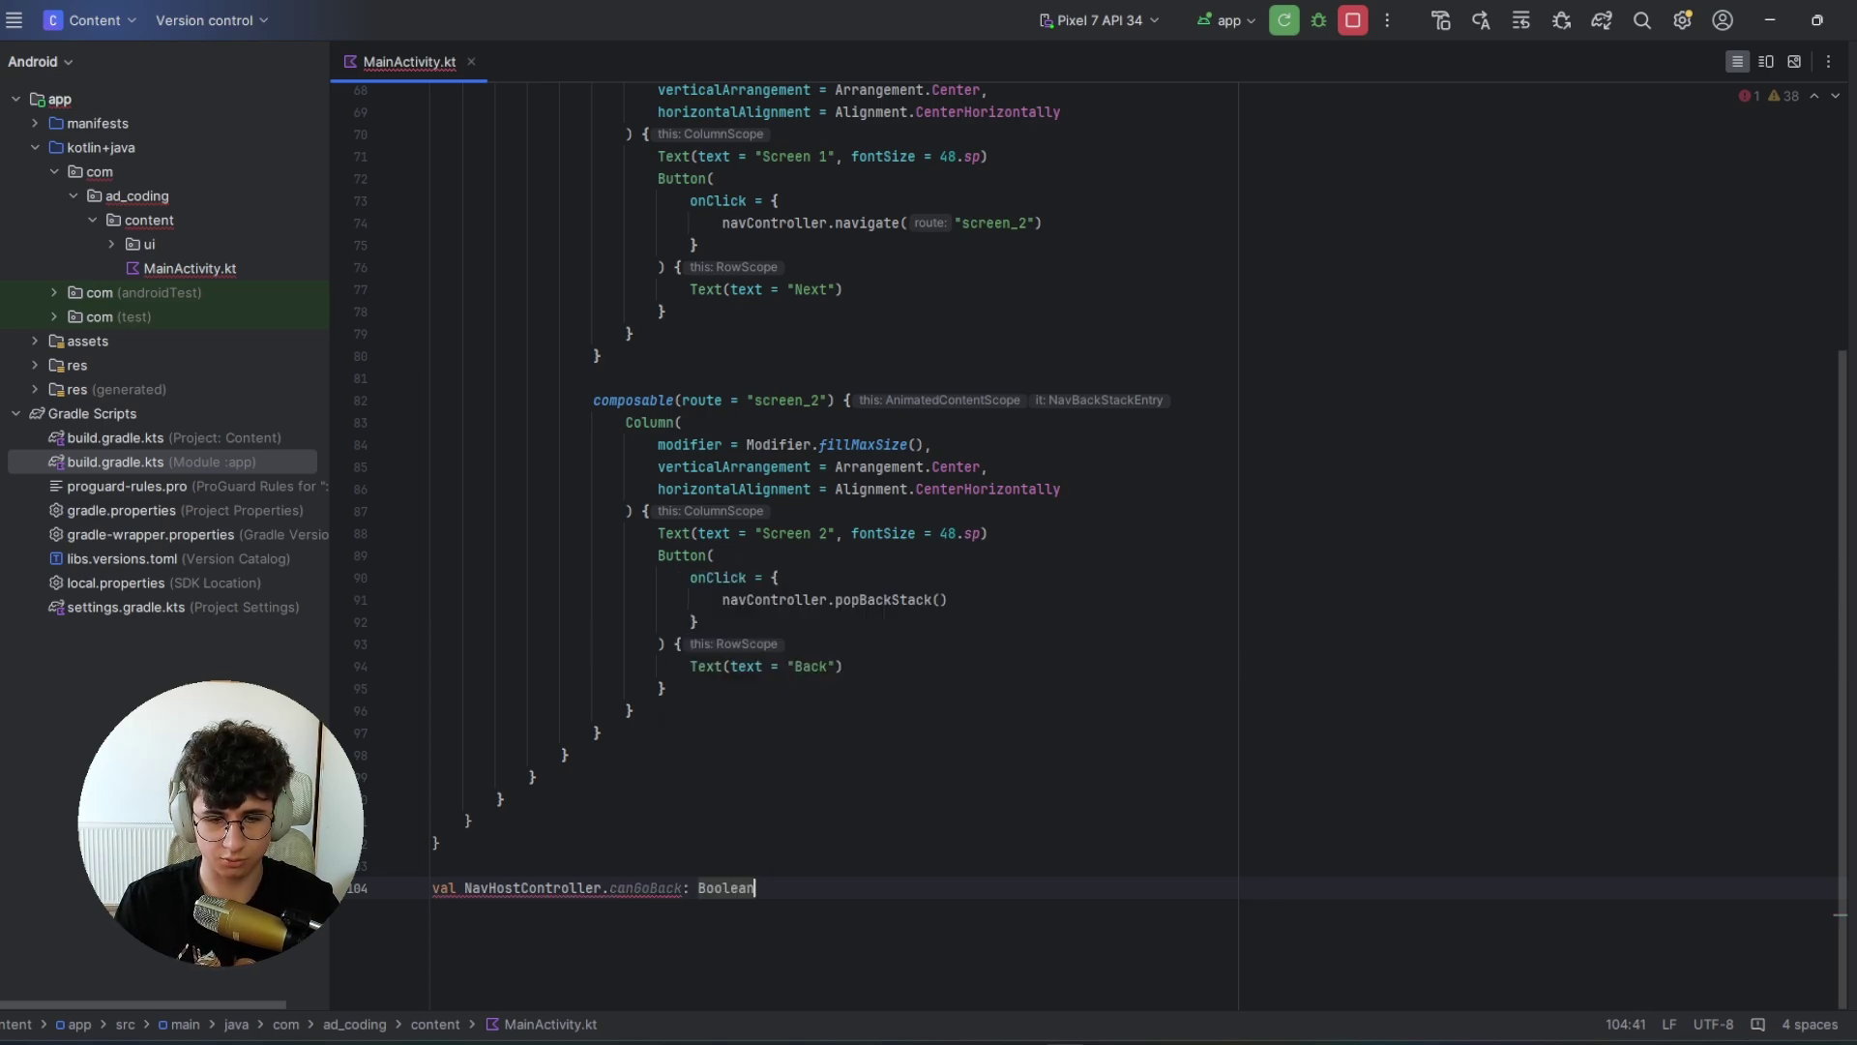
{"action": "key", "text": "Return"}
{"action": "type", "text": "get"}
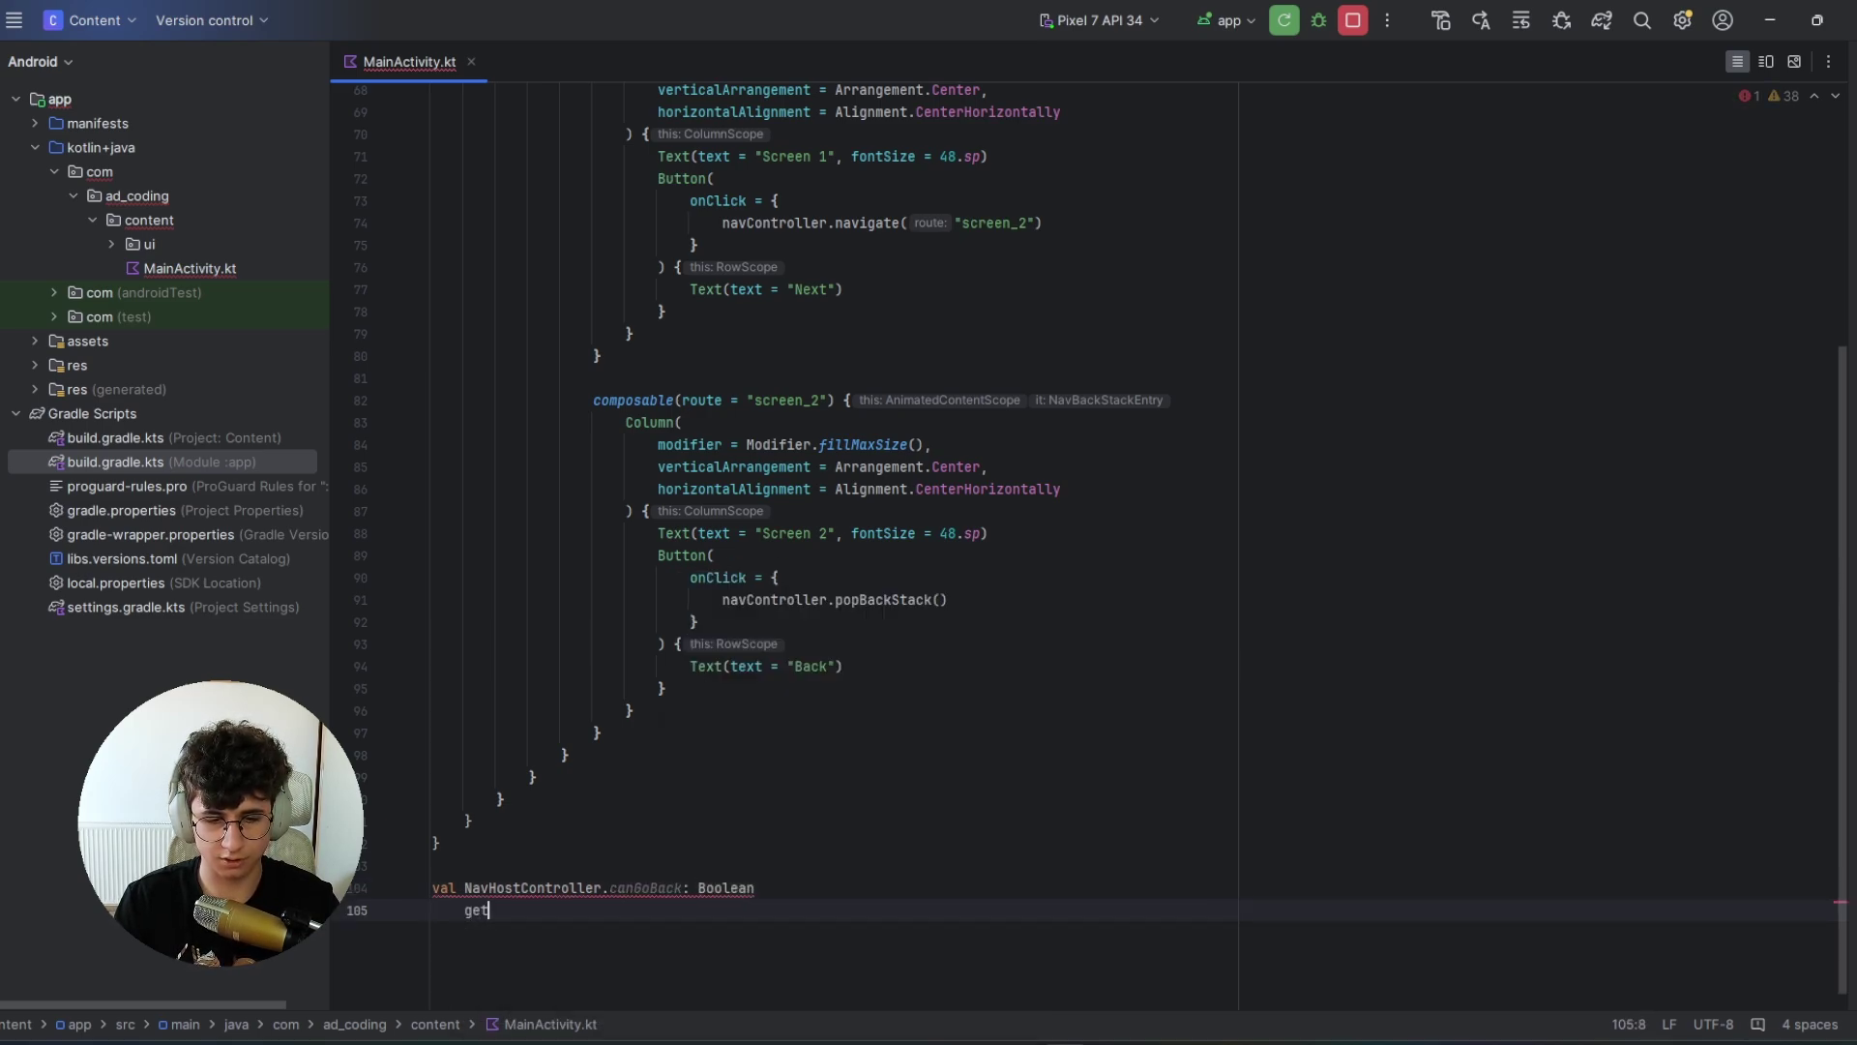
{"action": "type", "text": "()"}
{"action": "key", "text": "Right"}
{"action": "type", "text": "= "}
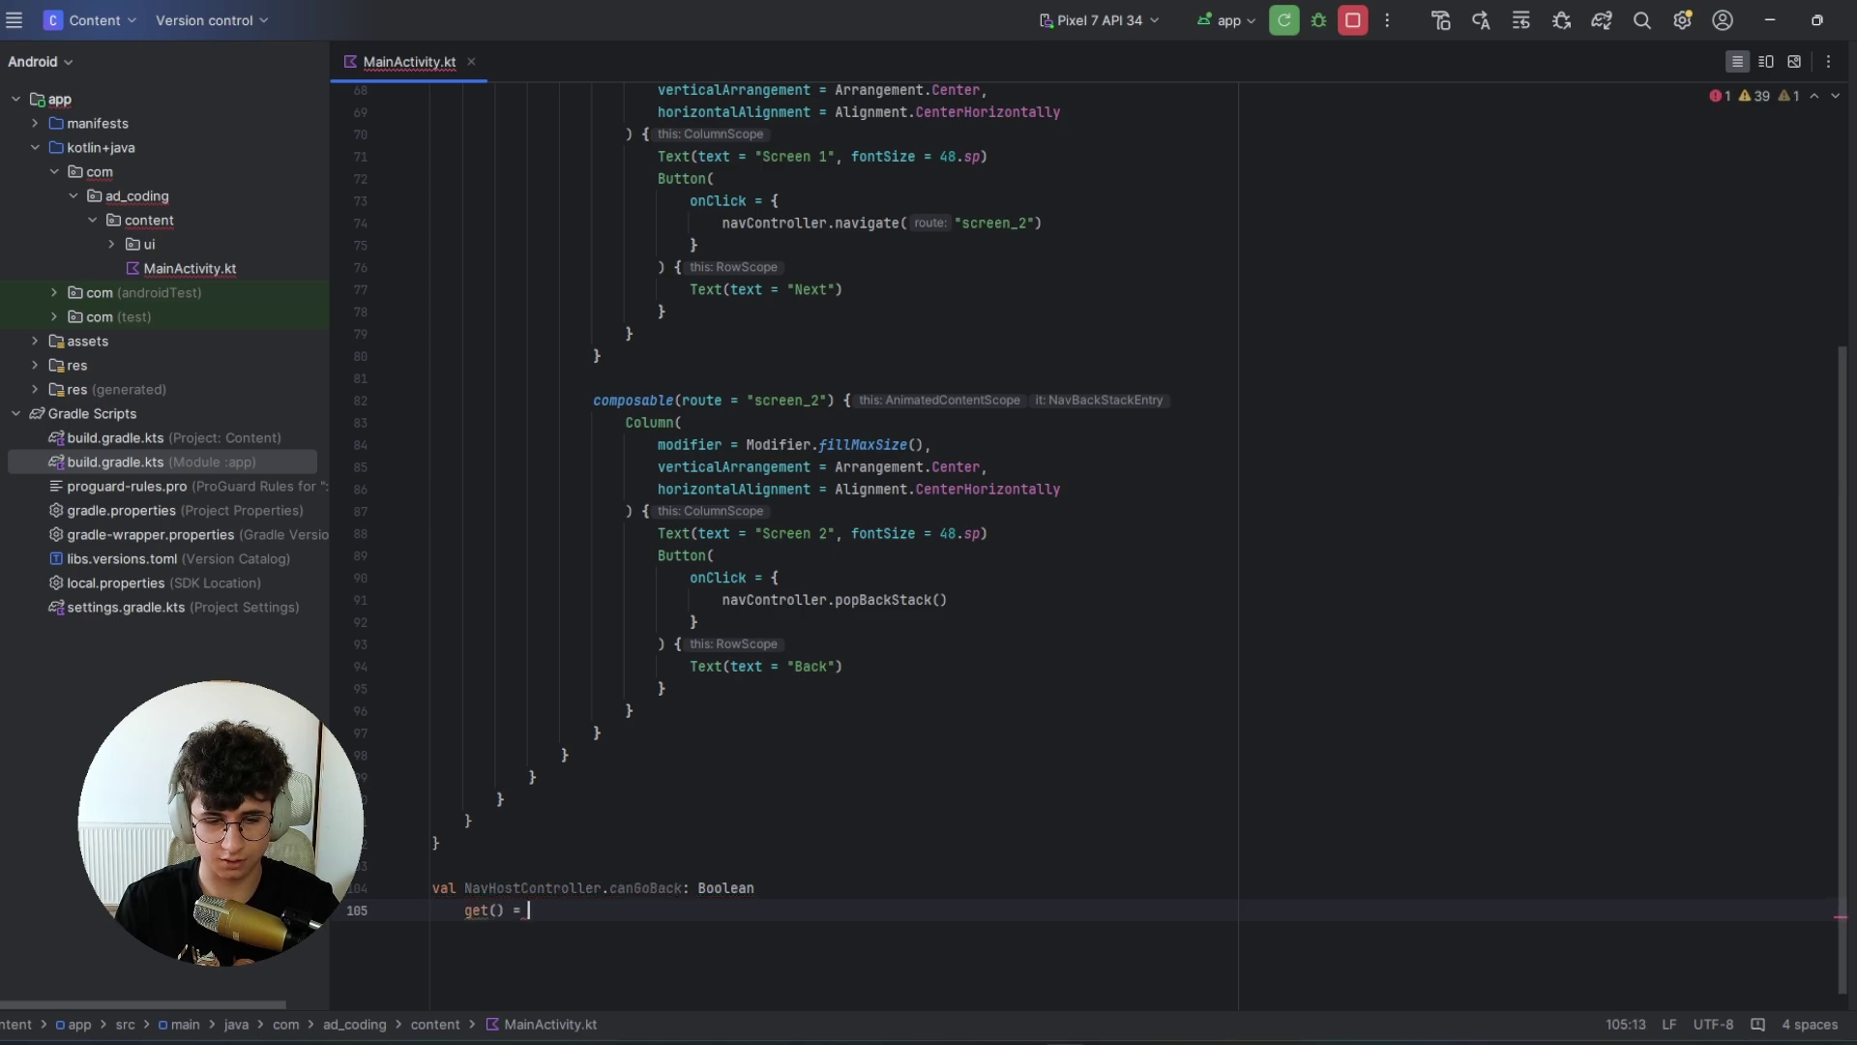
{"action": "type", "text": "cur"}
{"action": "key", "text": "Return"}
{"action": "type", "text": "?."}
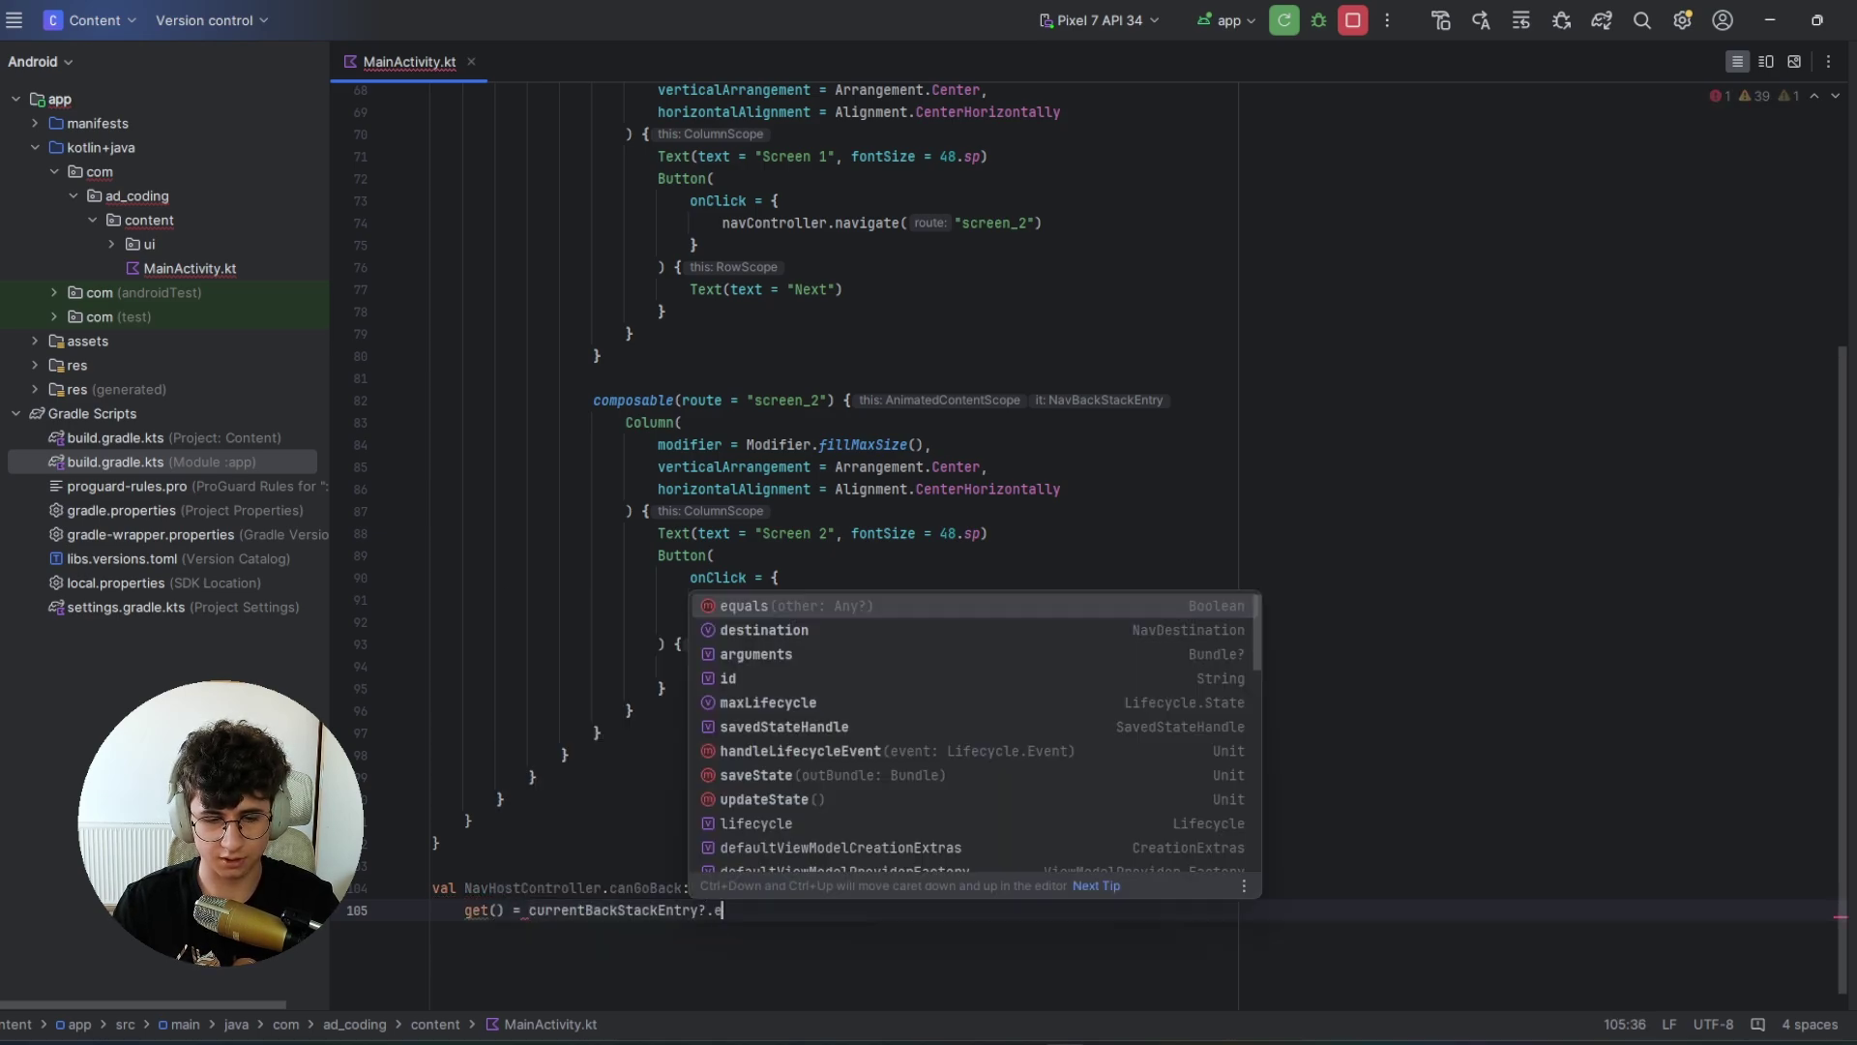
{"action": "type", "text": "lif"}
{"action": "key", "text": "Return"}
{"action": "type", "text": "?."}
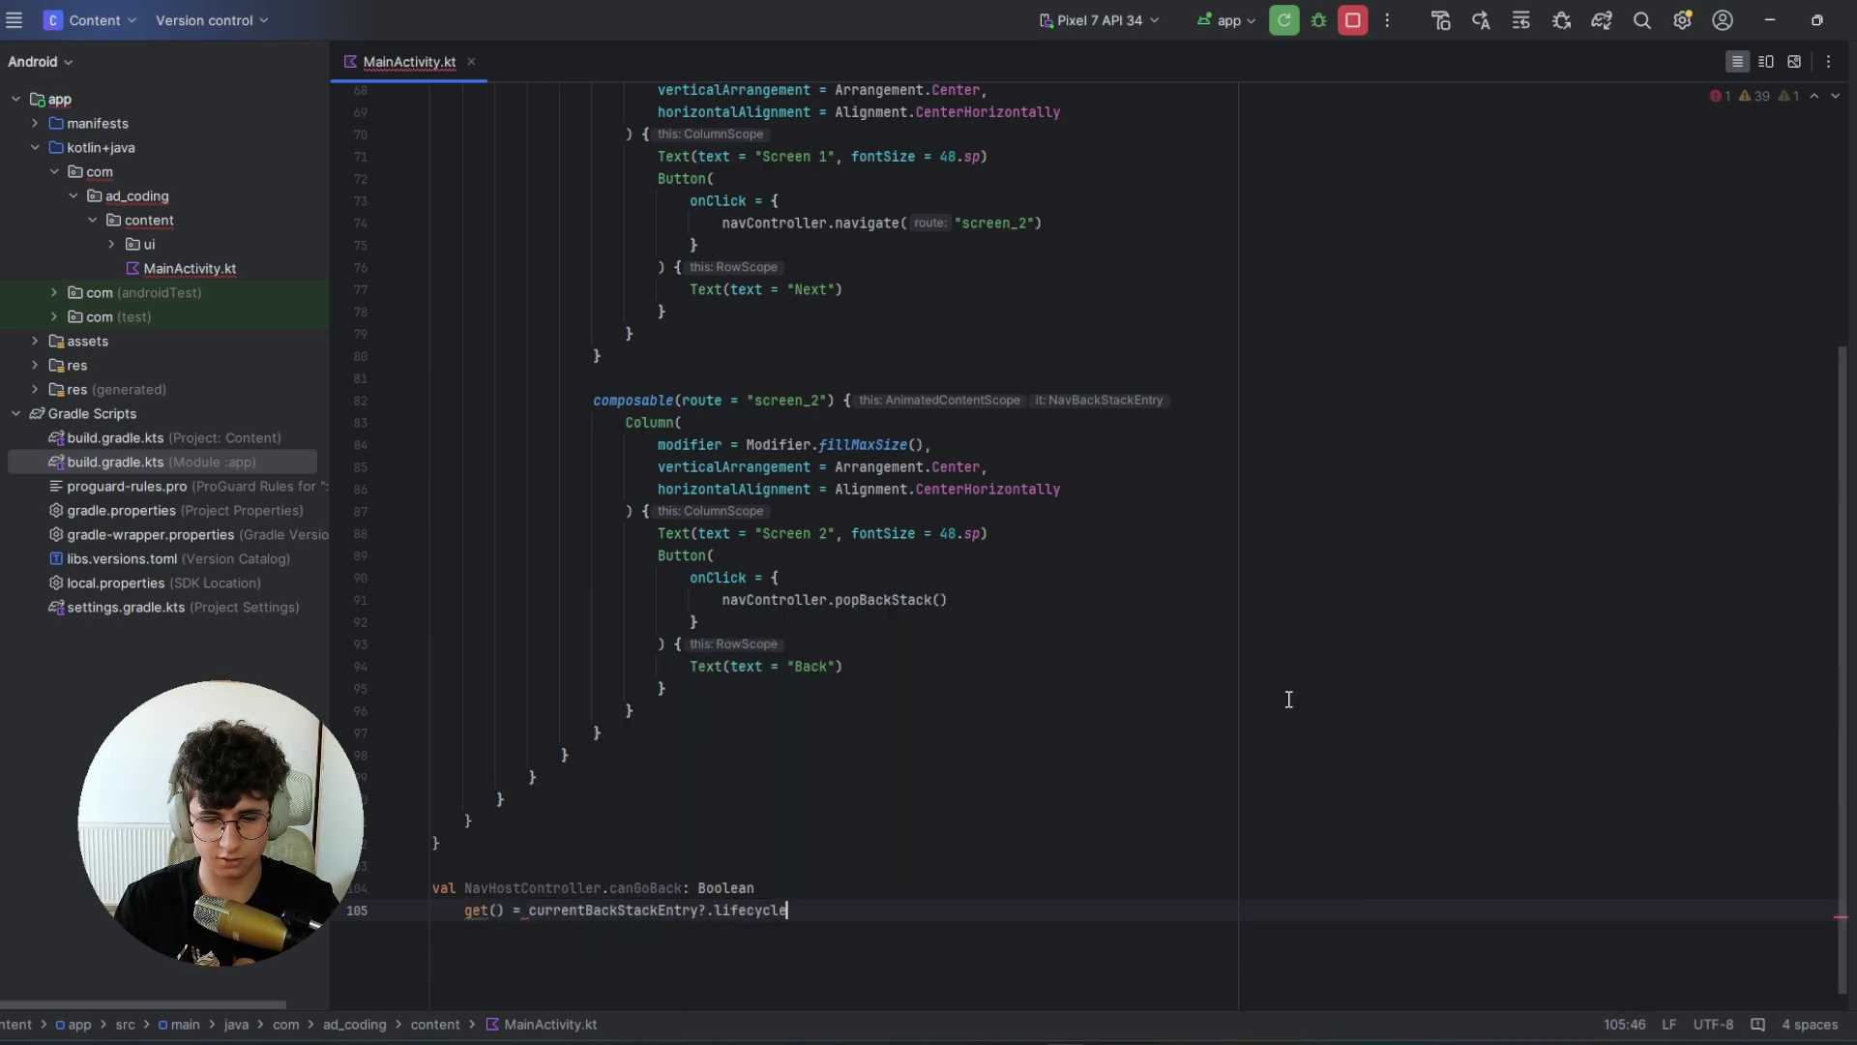
{"action": "type", "text": "cur"}
{"action": "key", "text": "Return"}
{"action": "type", "text": "== R"}
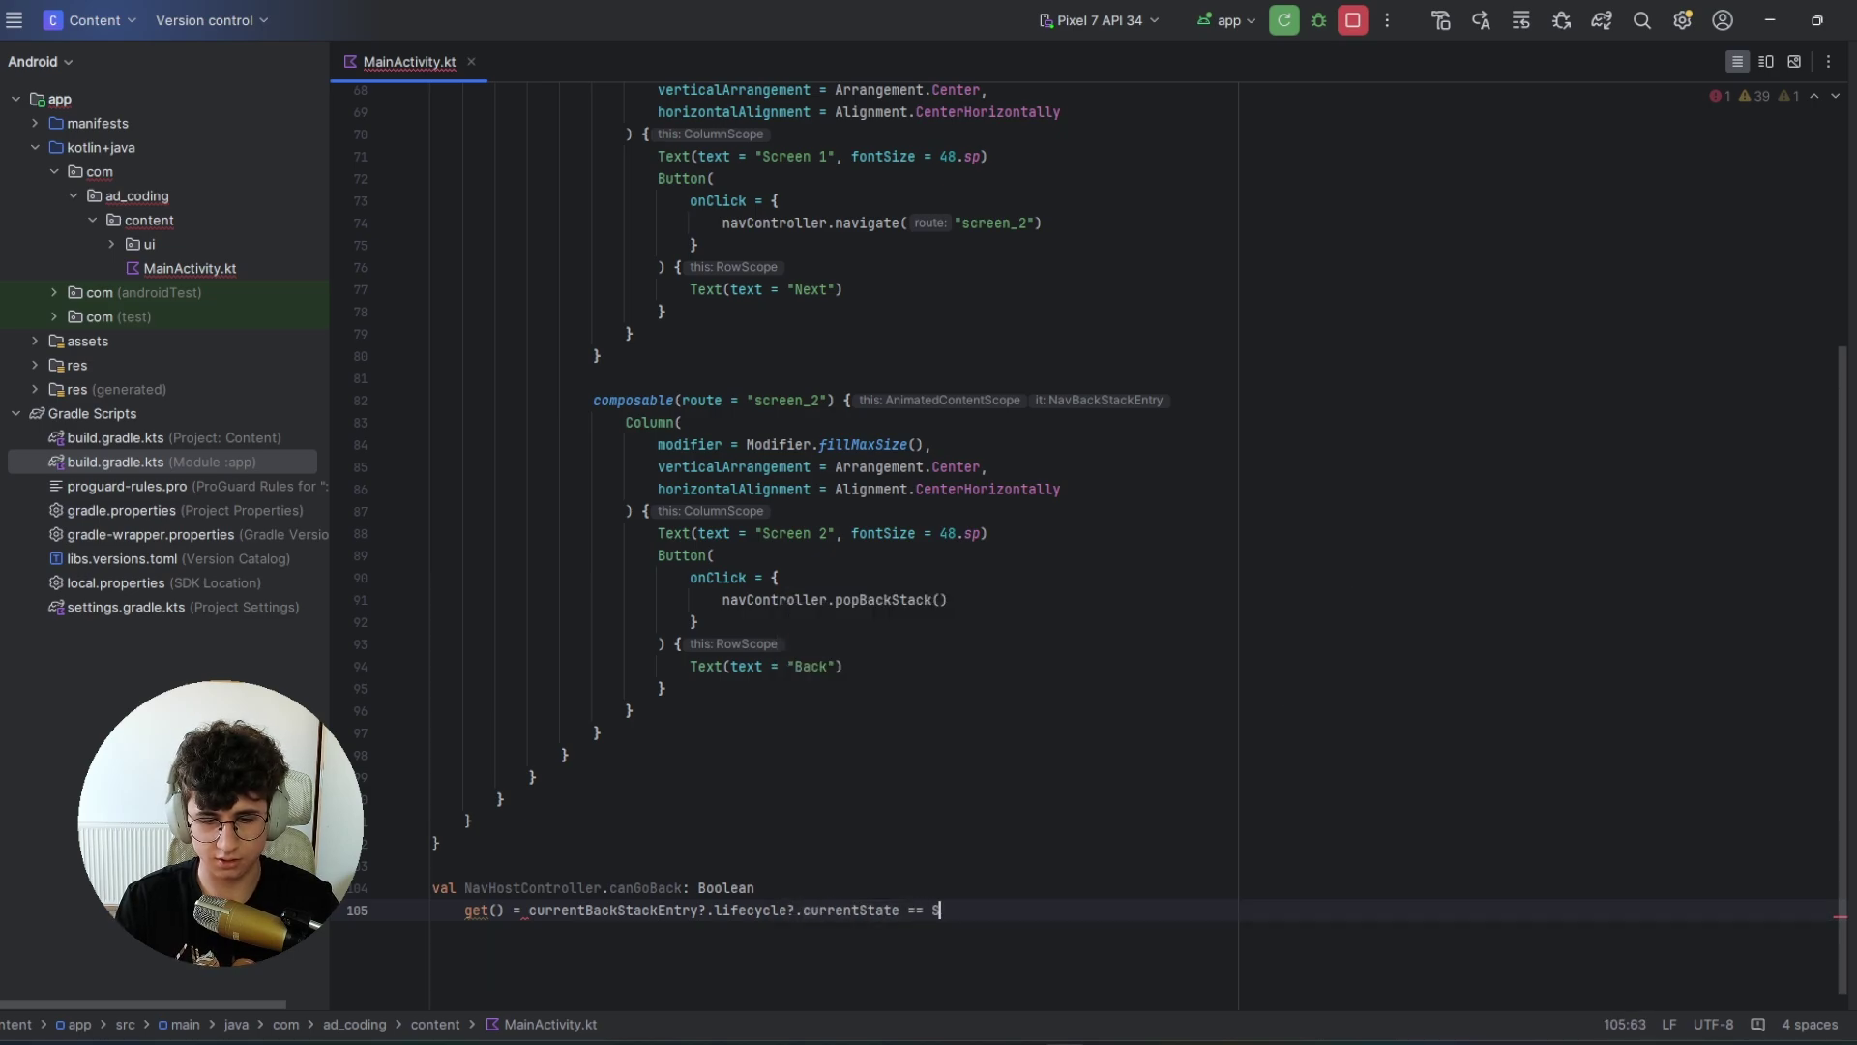
{"action": "type", "text": "State.RE"}
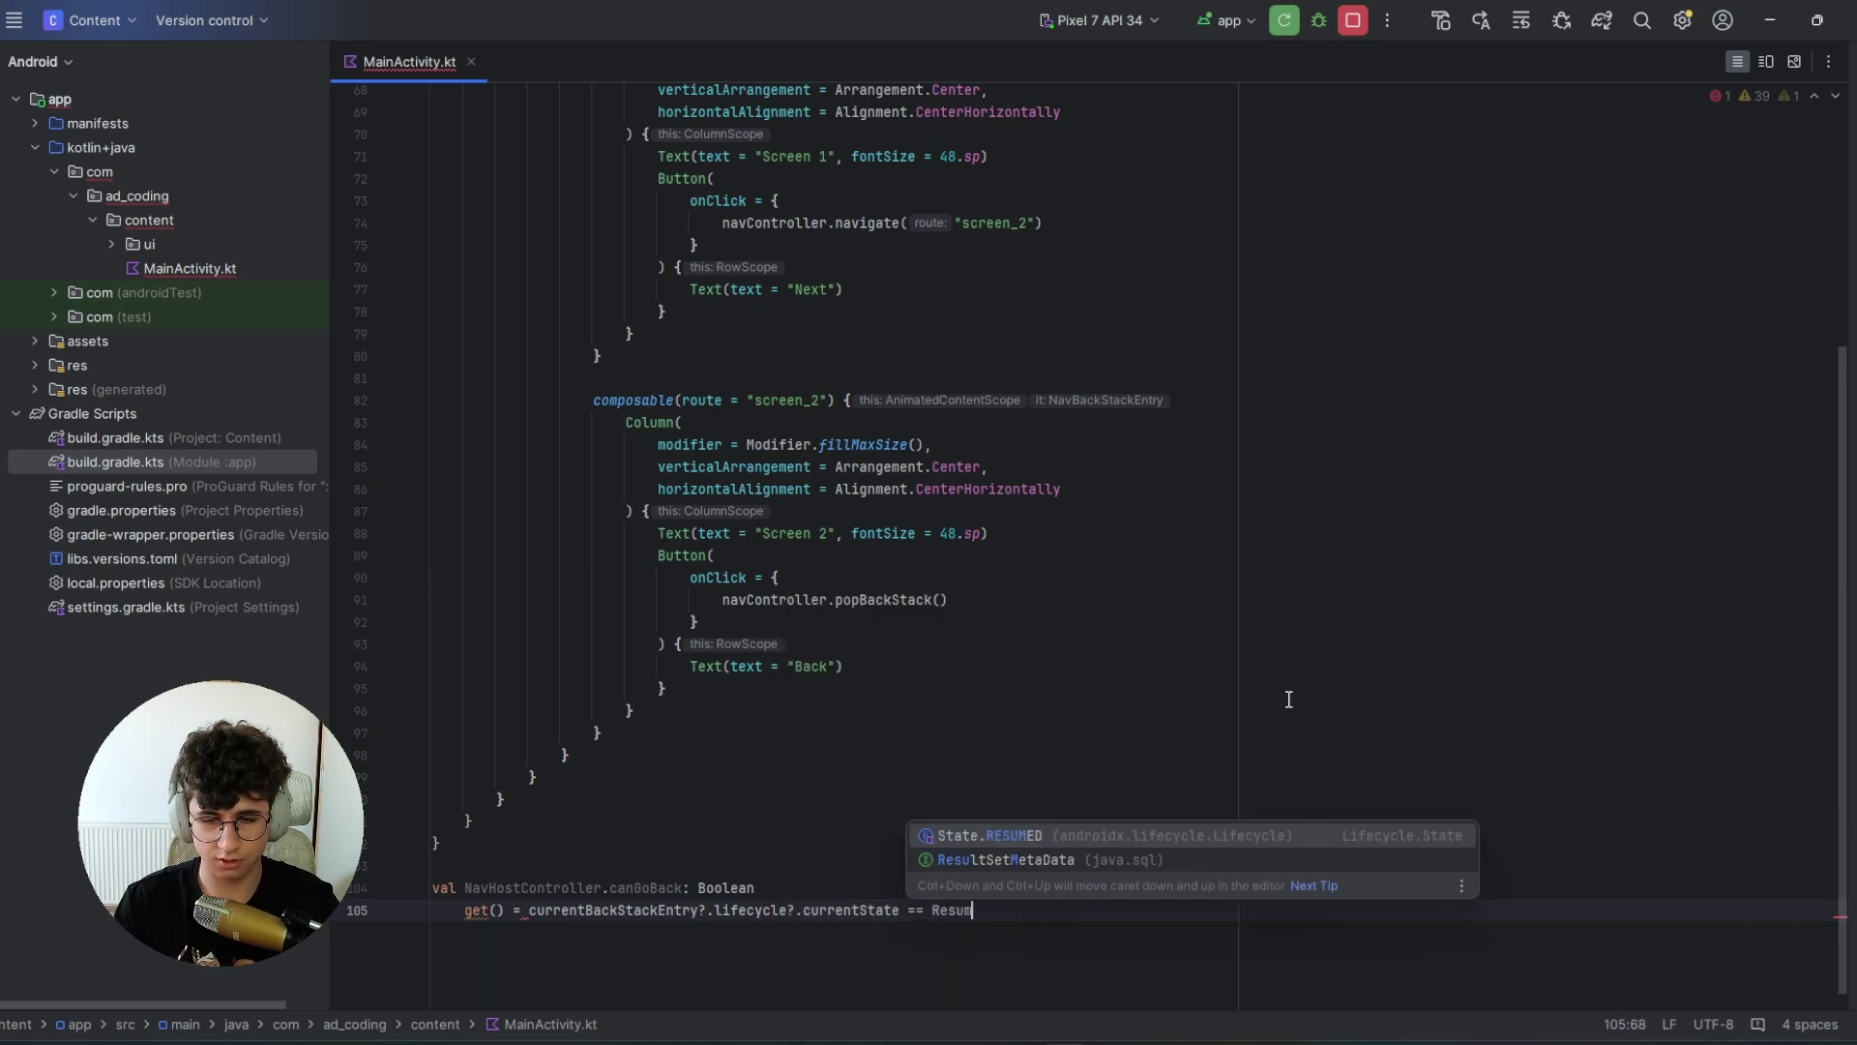
{"action": "key", "text": "Return"}
{"action": "left_click", "coordinate": [1108, 914]}
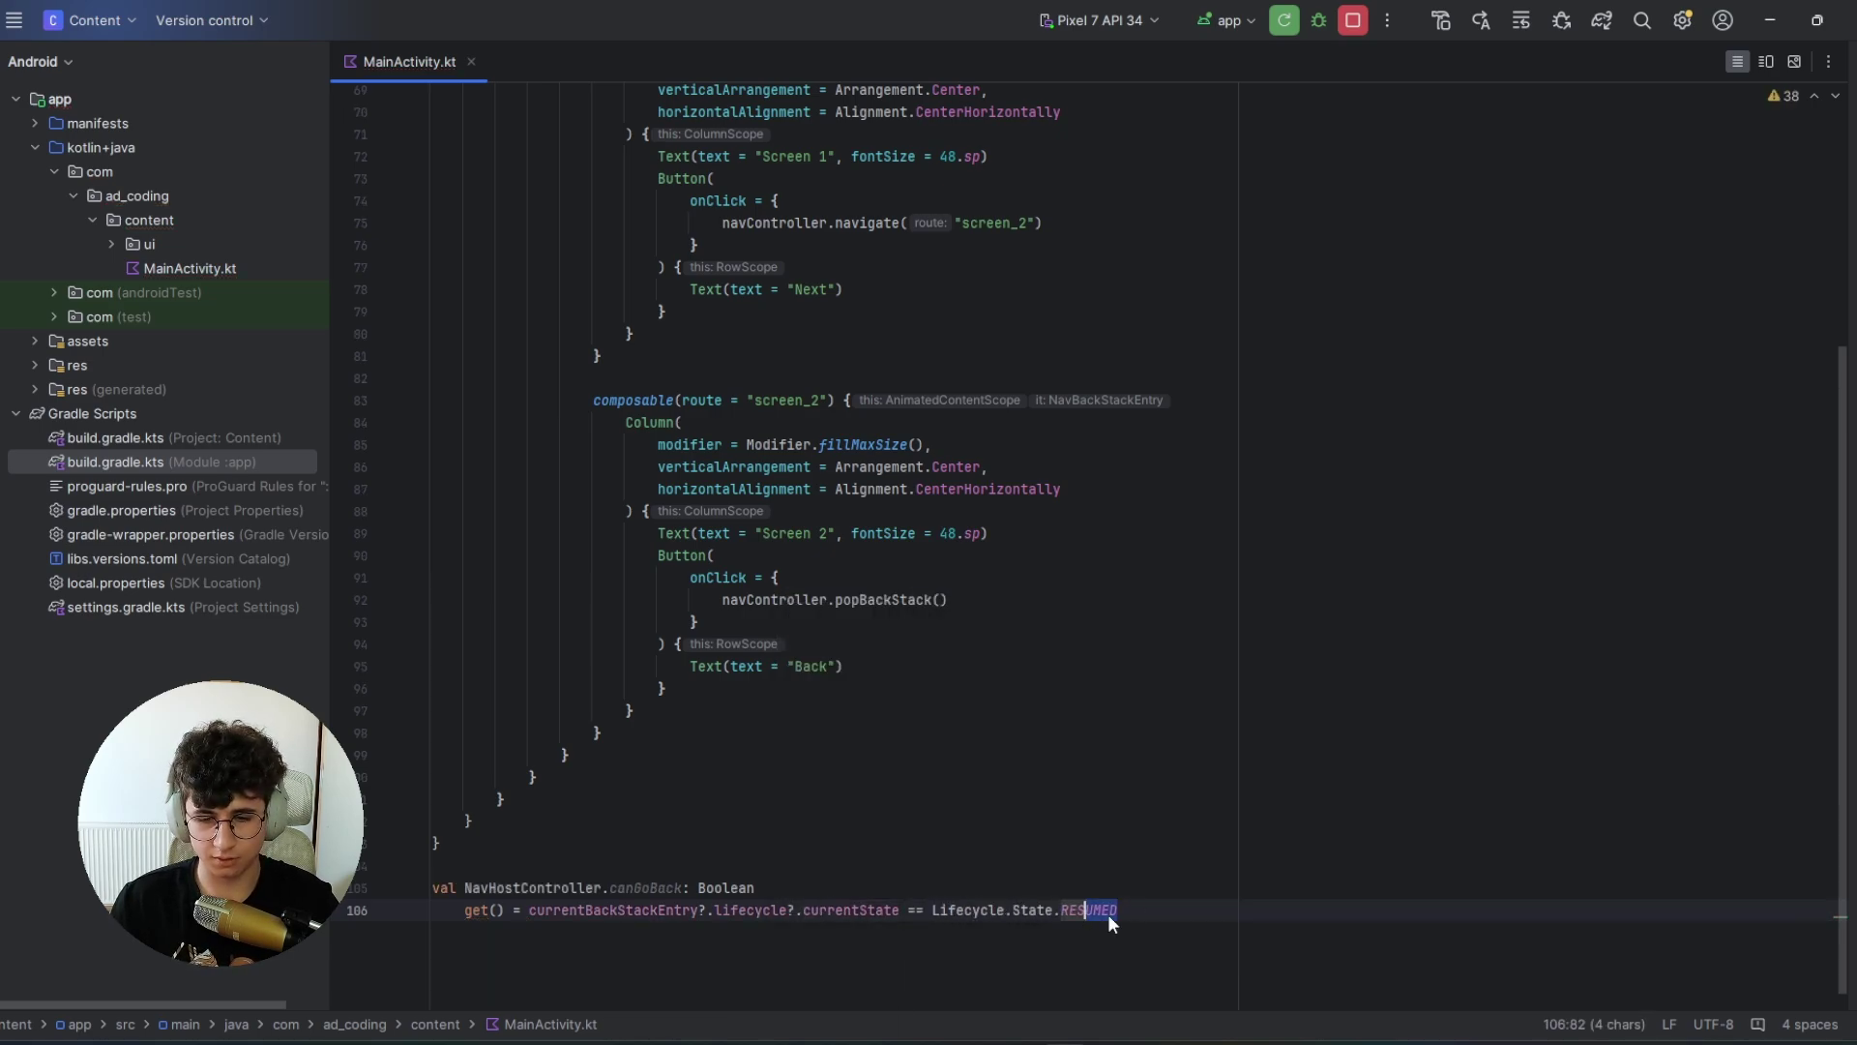
{"action": "left_click", "coordinate": [1136, 910]}
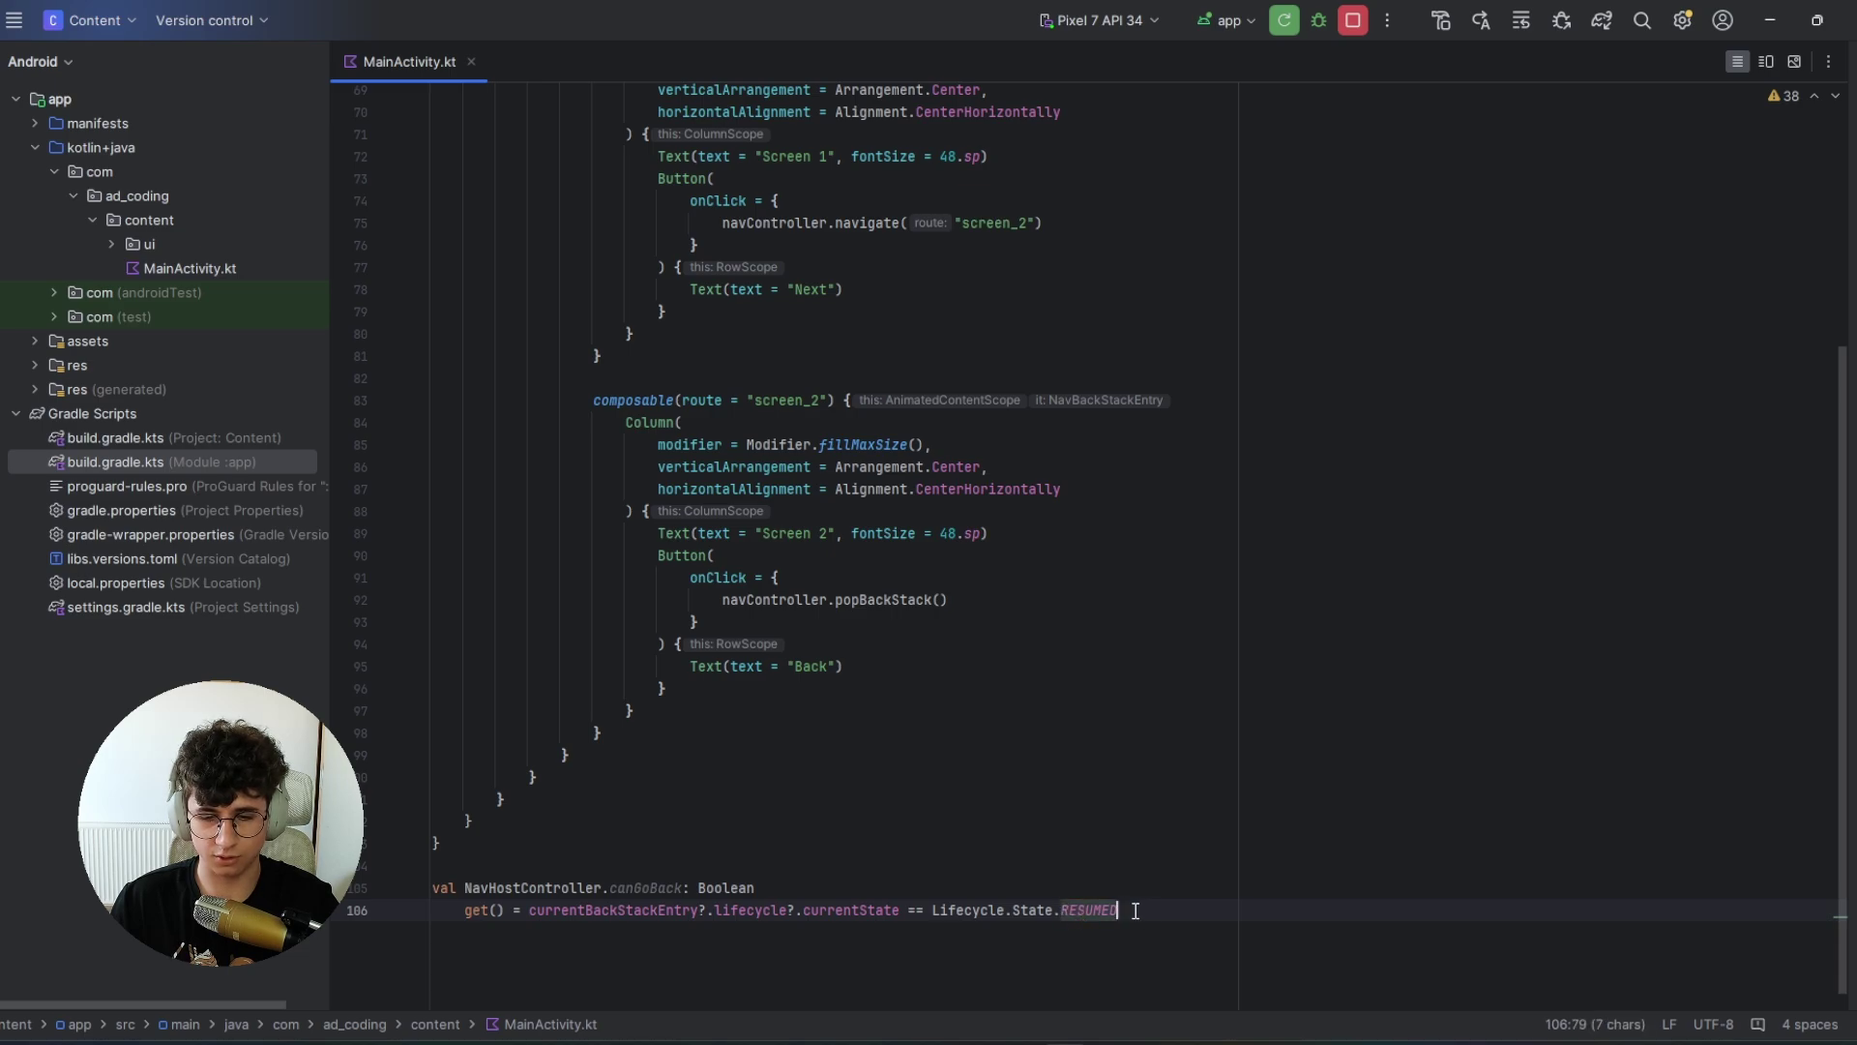
{"action": "scroll", "coordinate": [1175, 863], "scroll_direction": "down", "scroll_amount": 1}
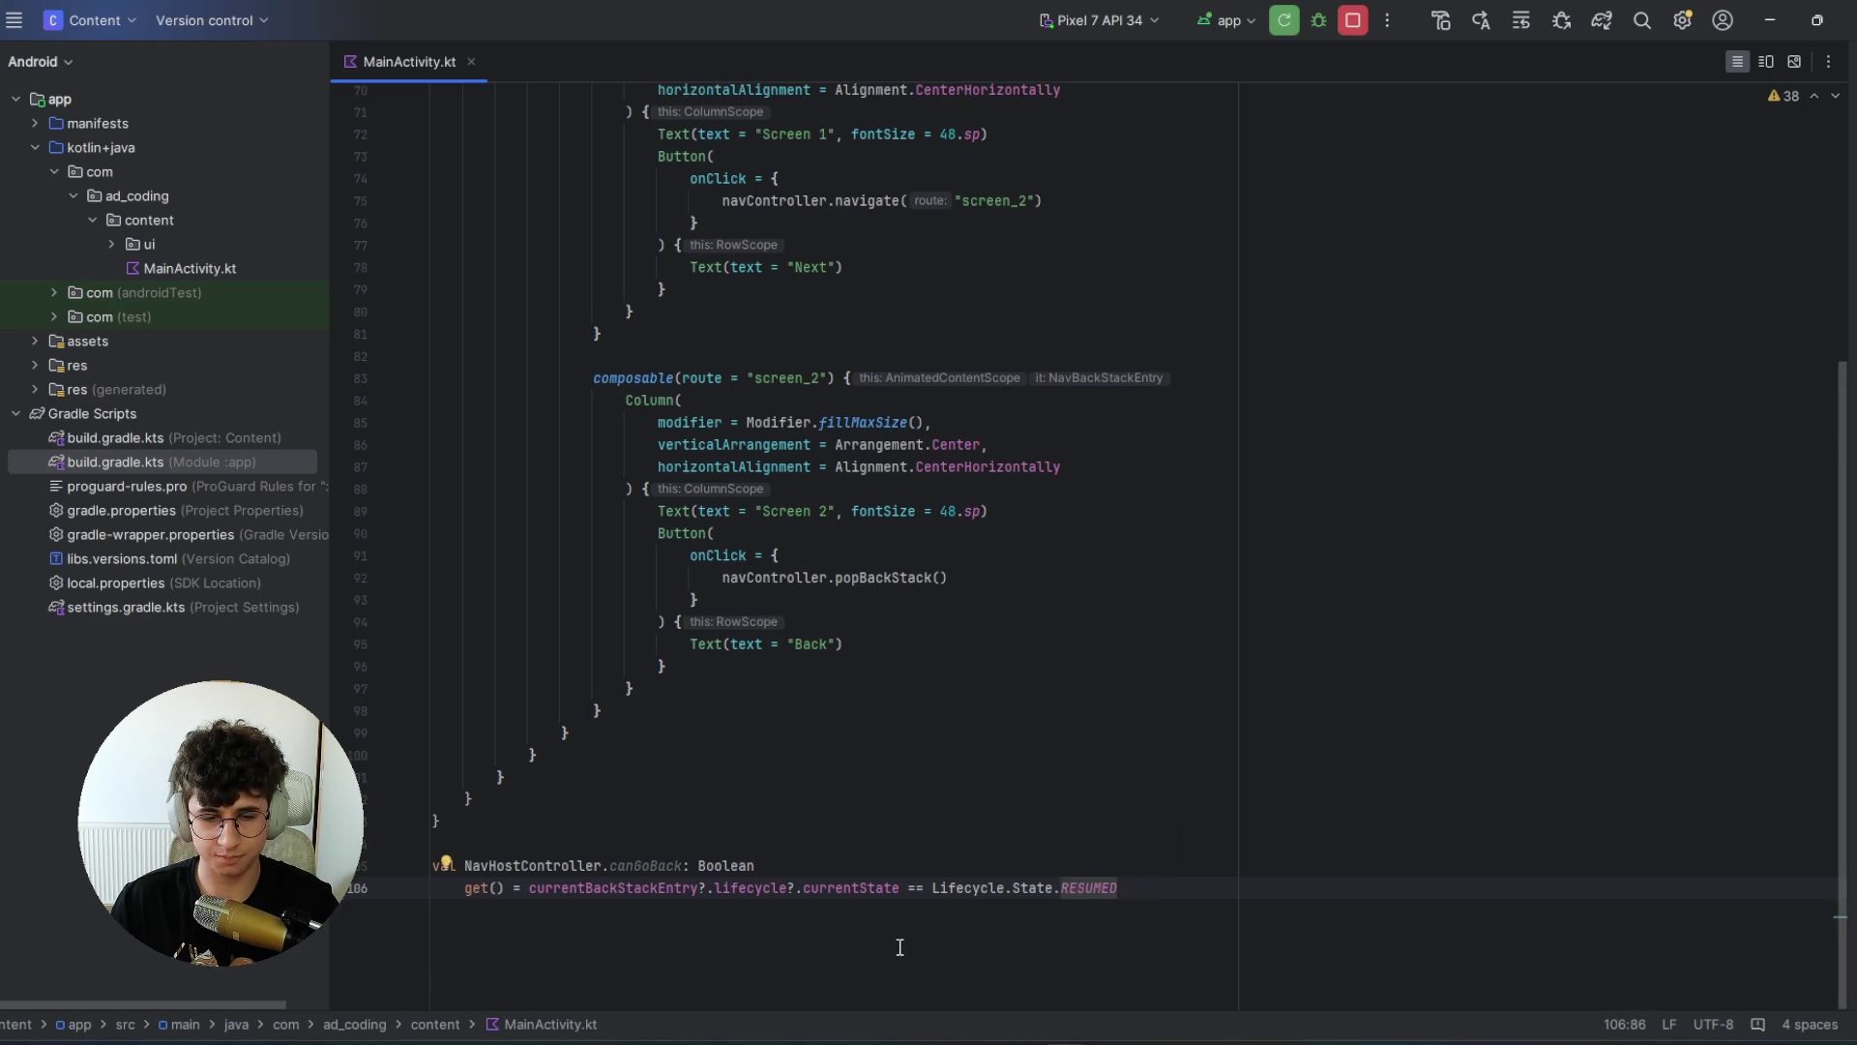
Step: Write fun NavHostController.navigateBack() that calls popBackStack() only when canGoBack is true
{"action": "left_click", "coordinate": [651, 933]}
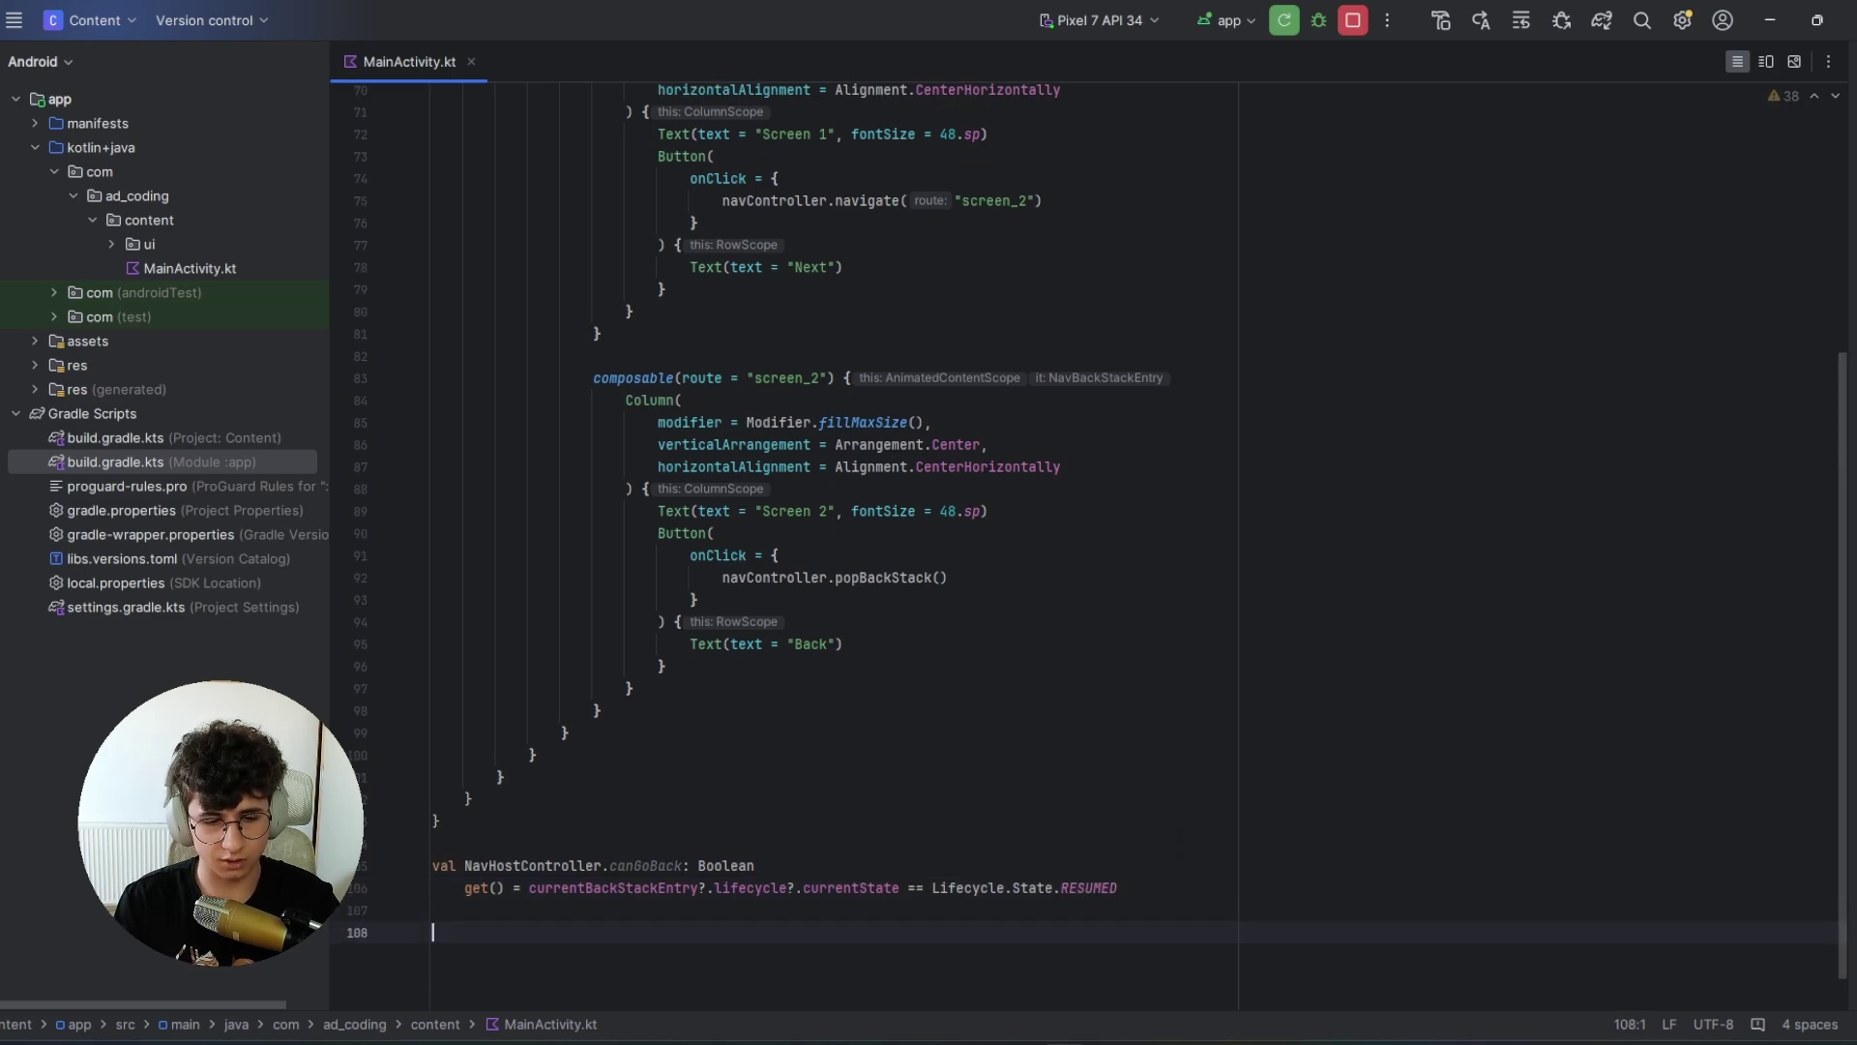
{"action": "type", "text": "fun "}
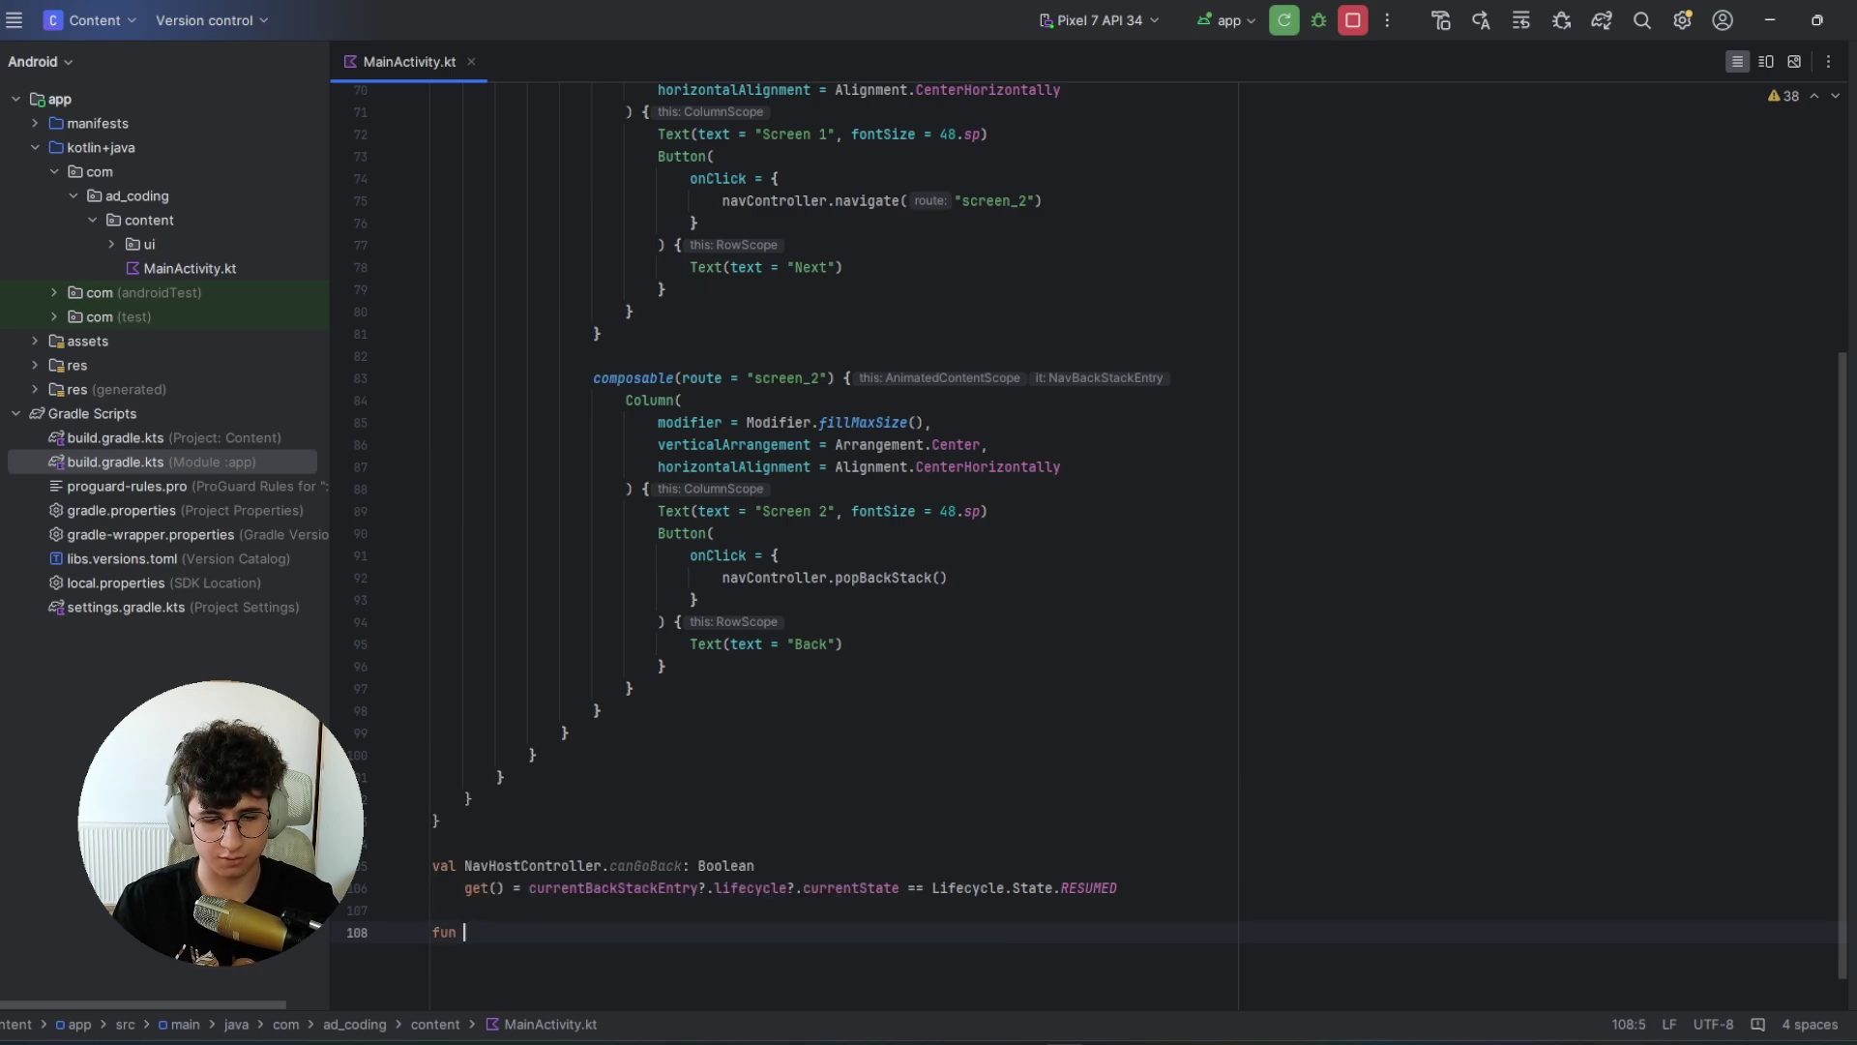
{"action": "type", "text": "NavH"}
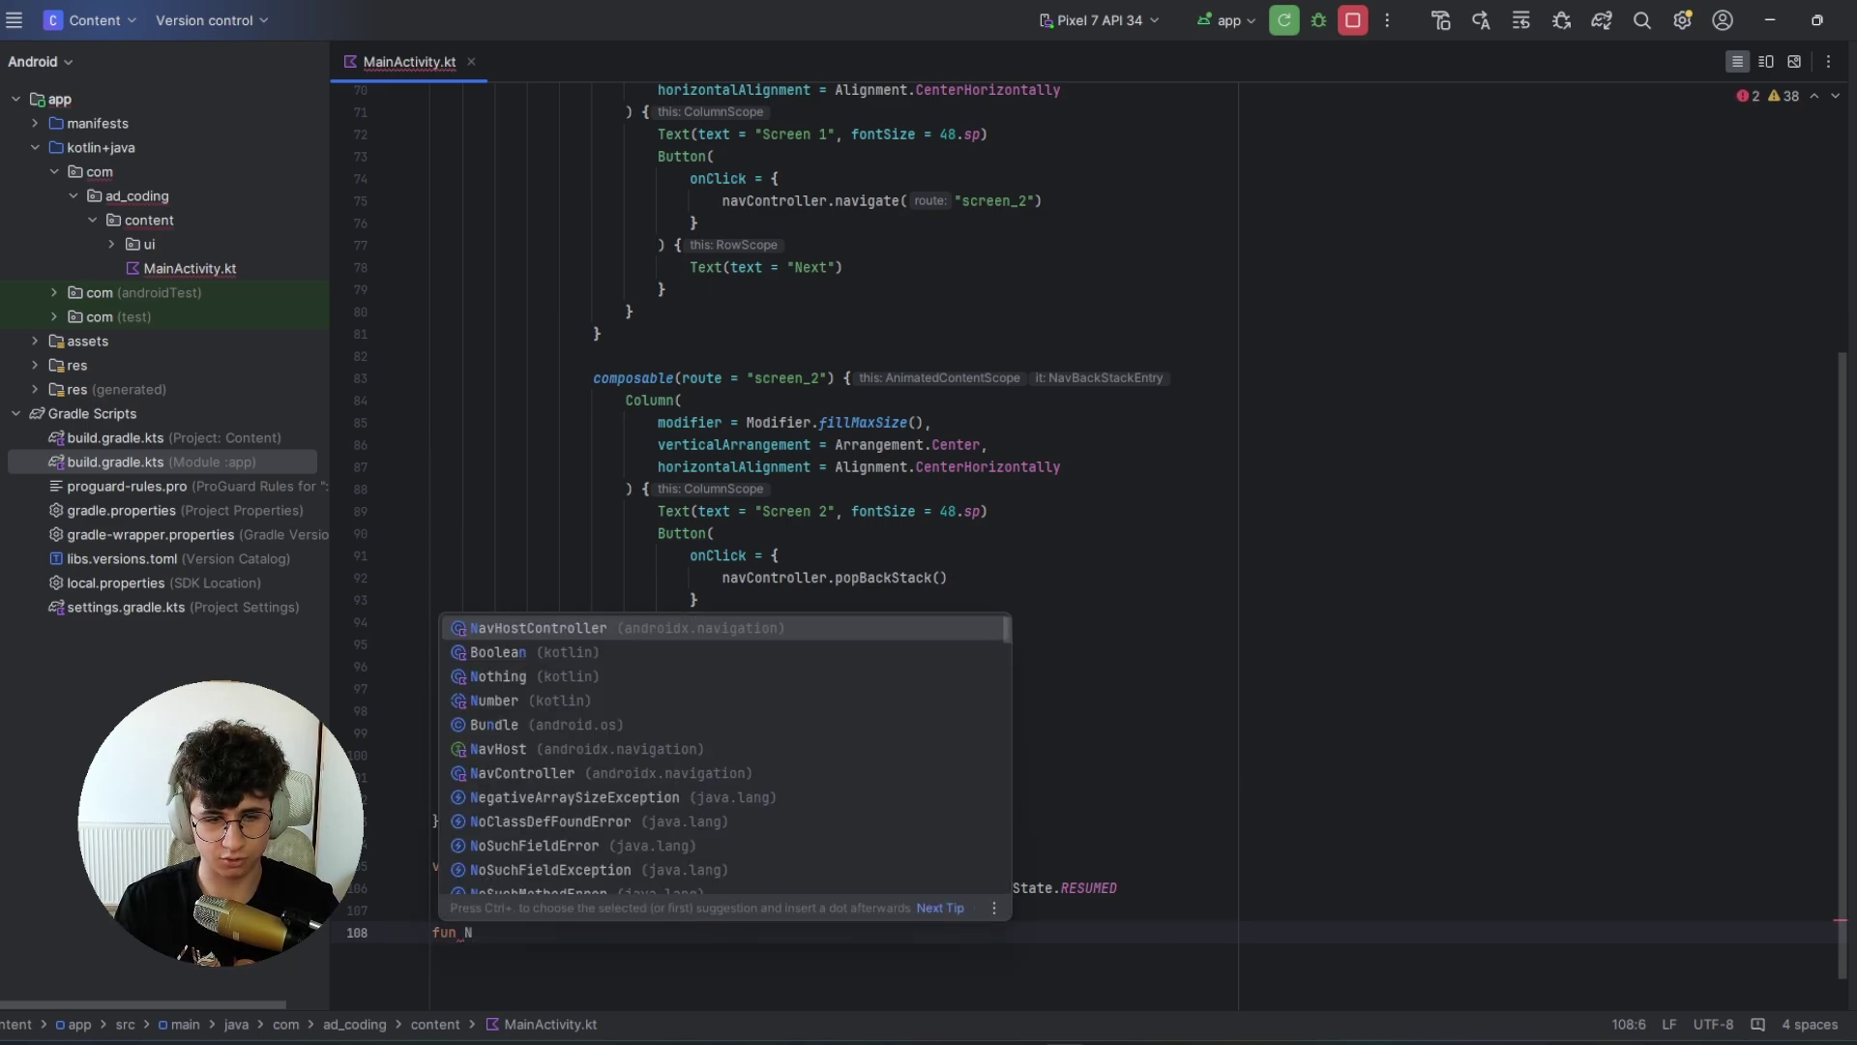
{"action": "key", "text": "Tab"}
{"action": "type", "text": ".ca"}
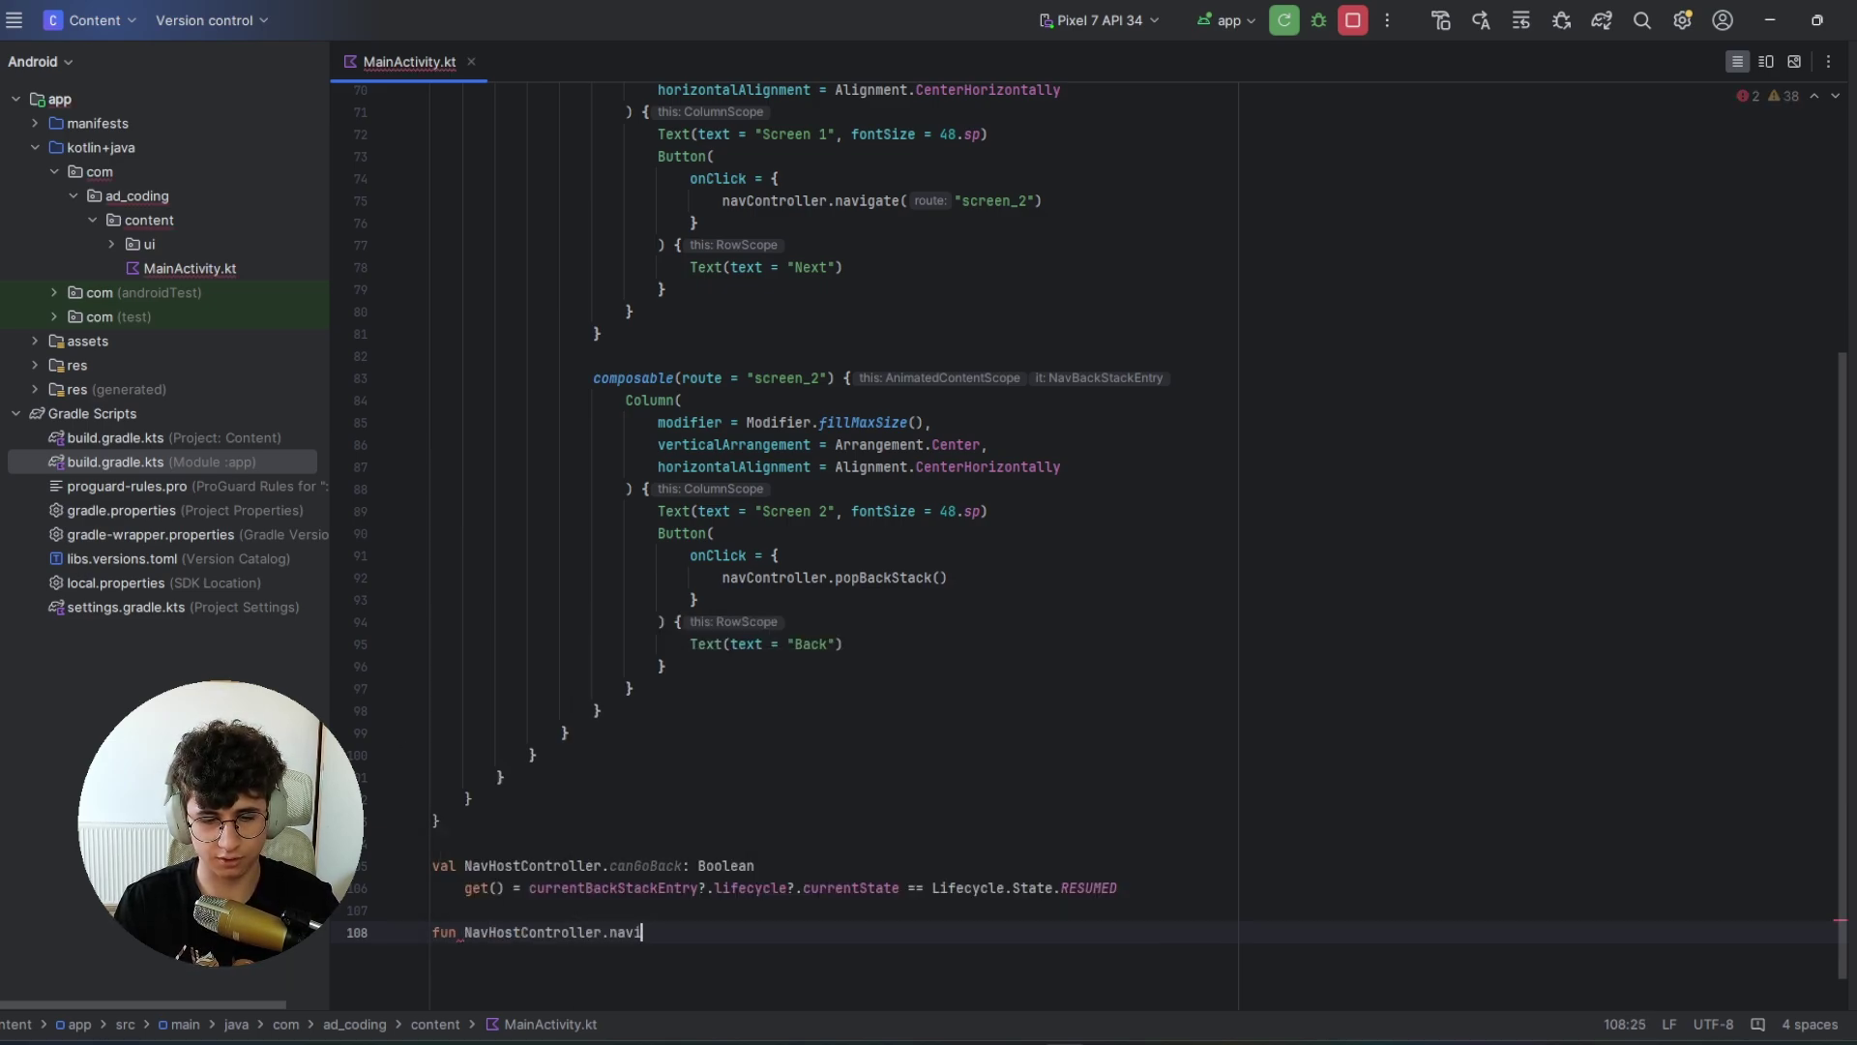
{"action": "type", "text": "gateBack()"}
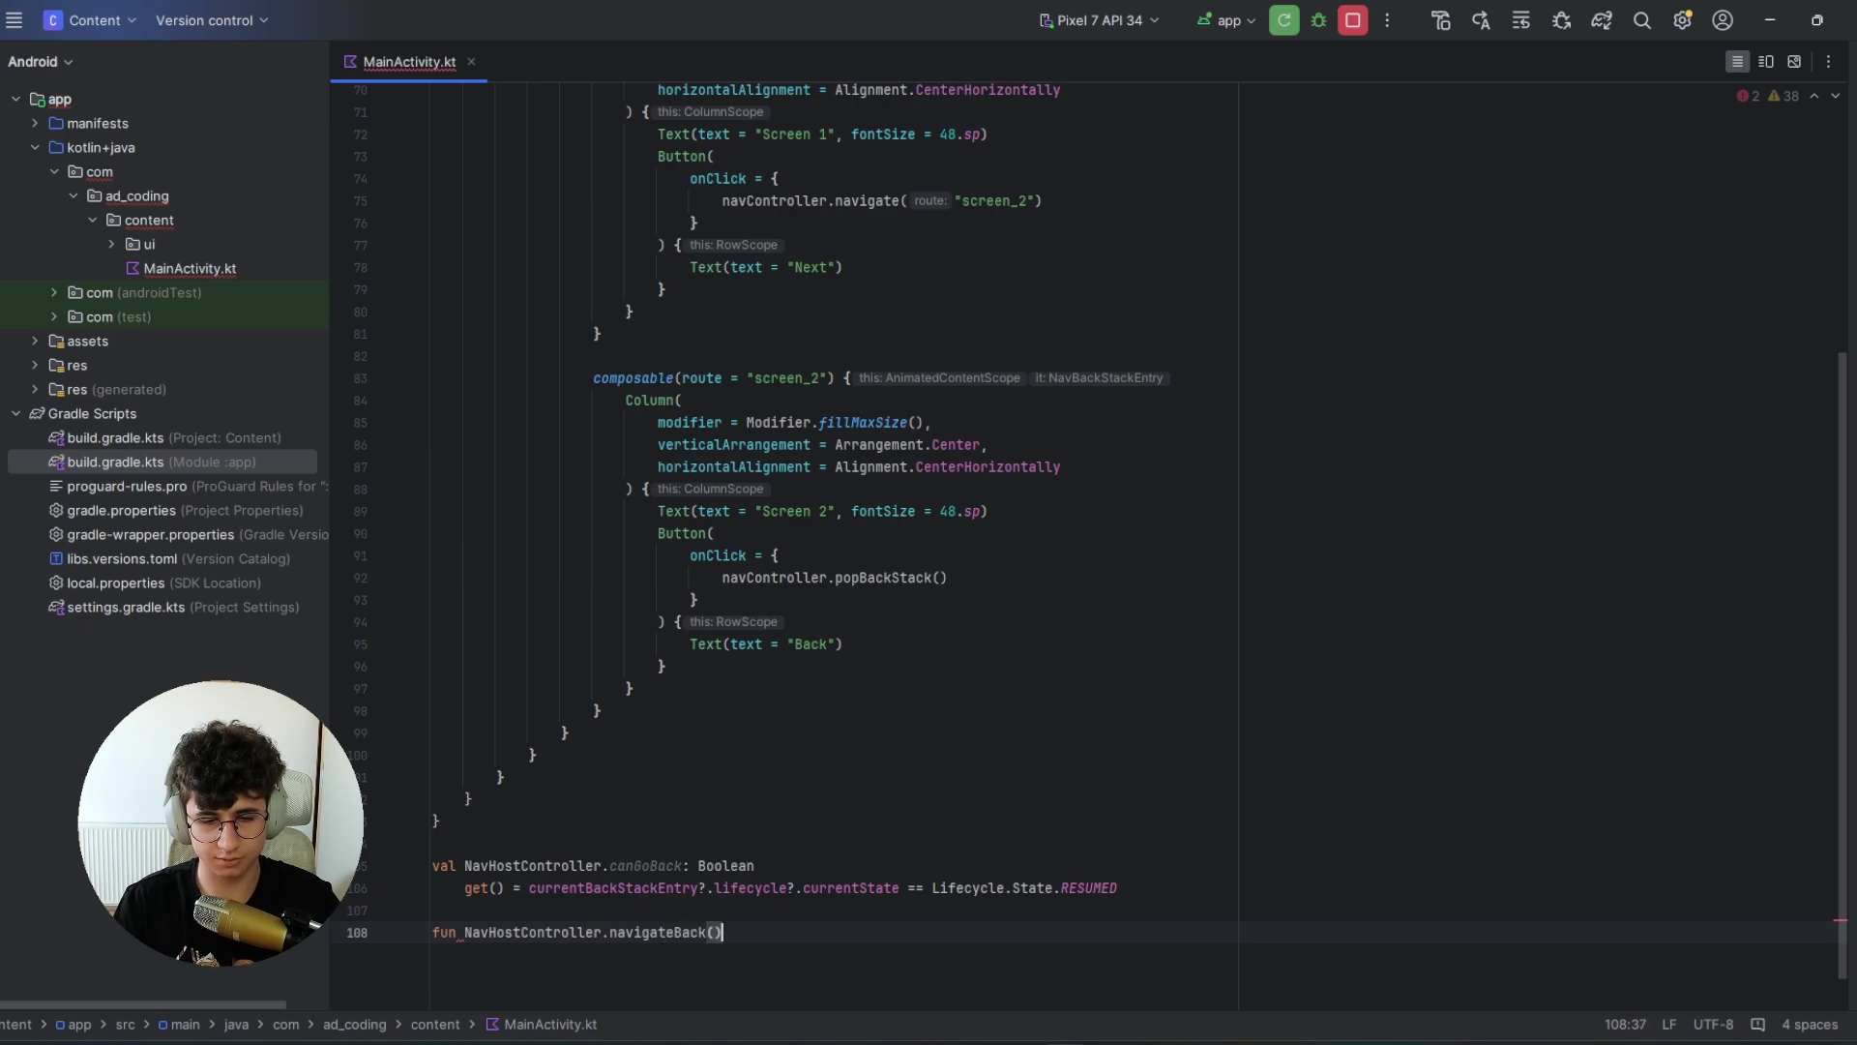
{"action": "type", "text": " {"}
{"action": "key", "text": "Return"}
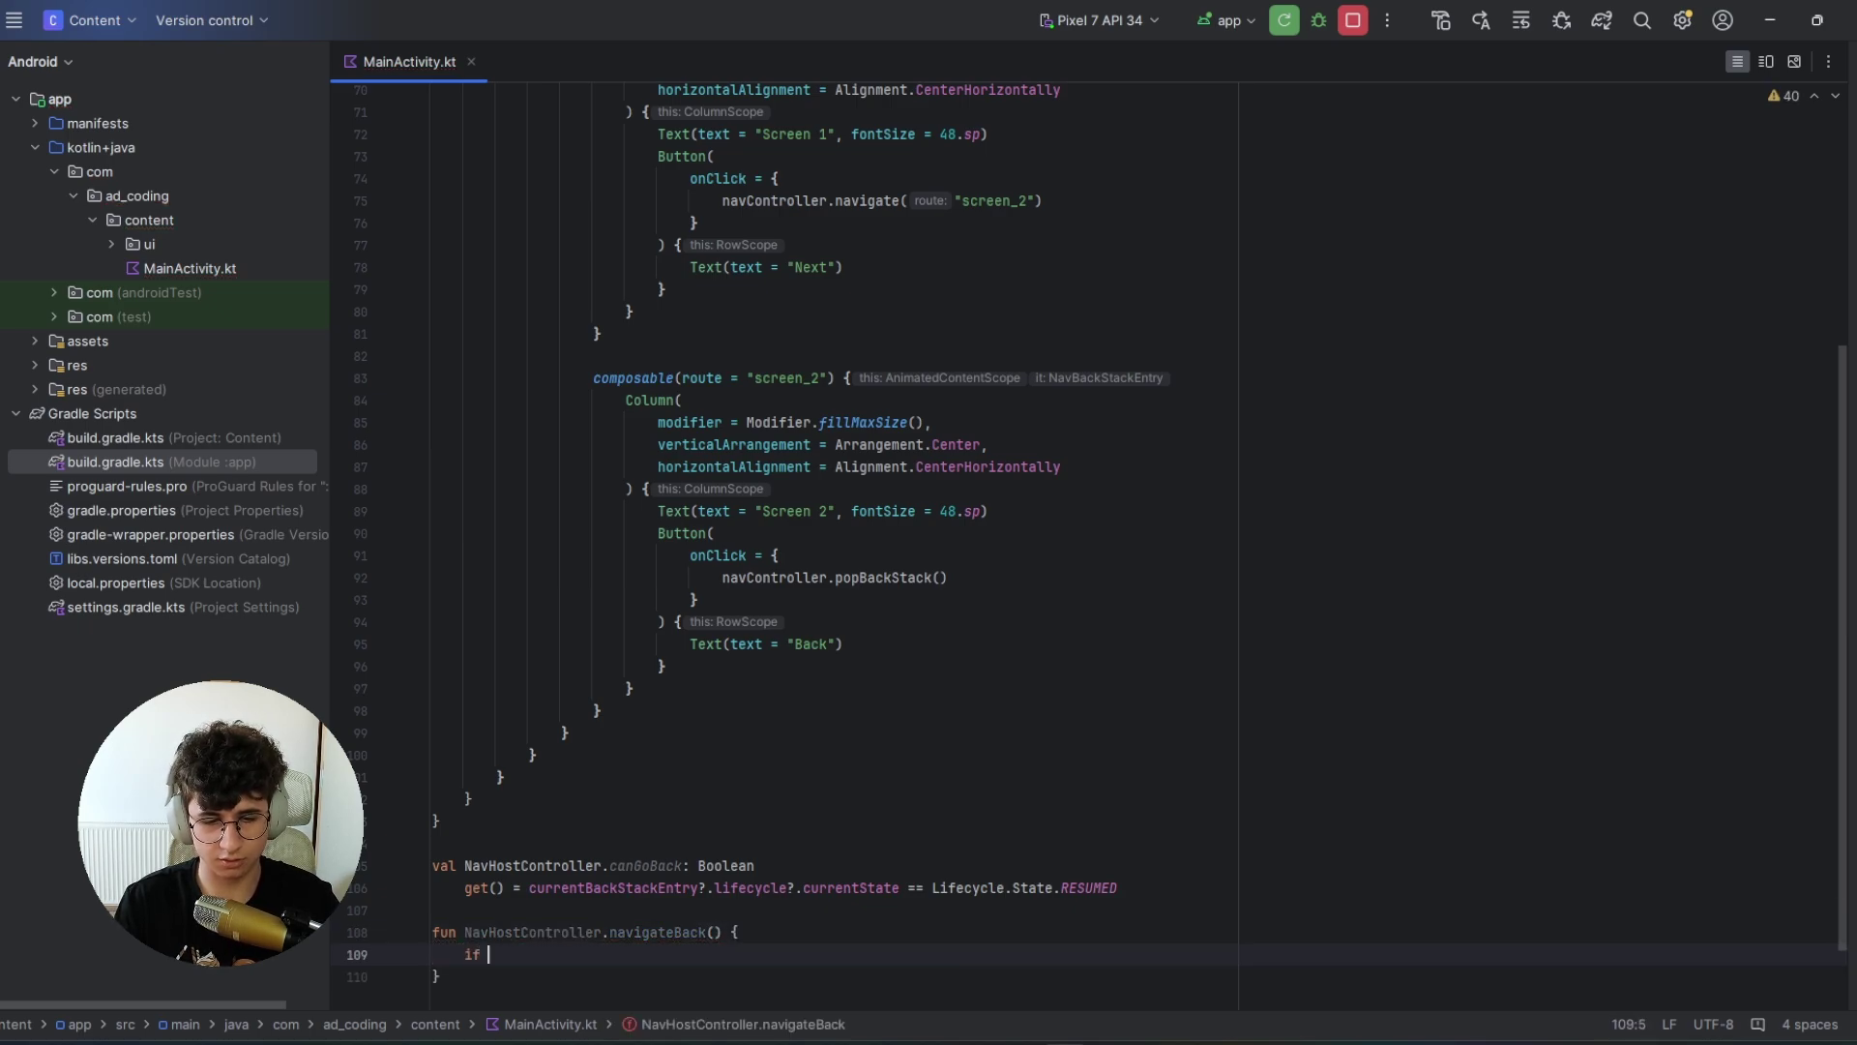
{"action": "type", "text": "if (cango"}
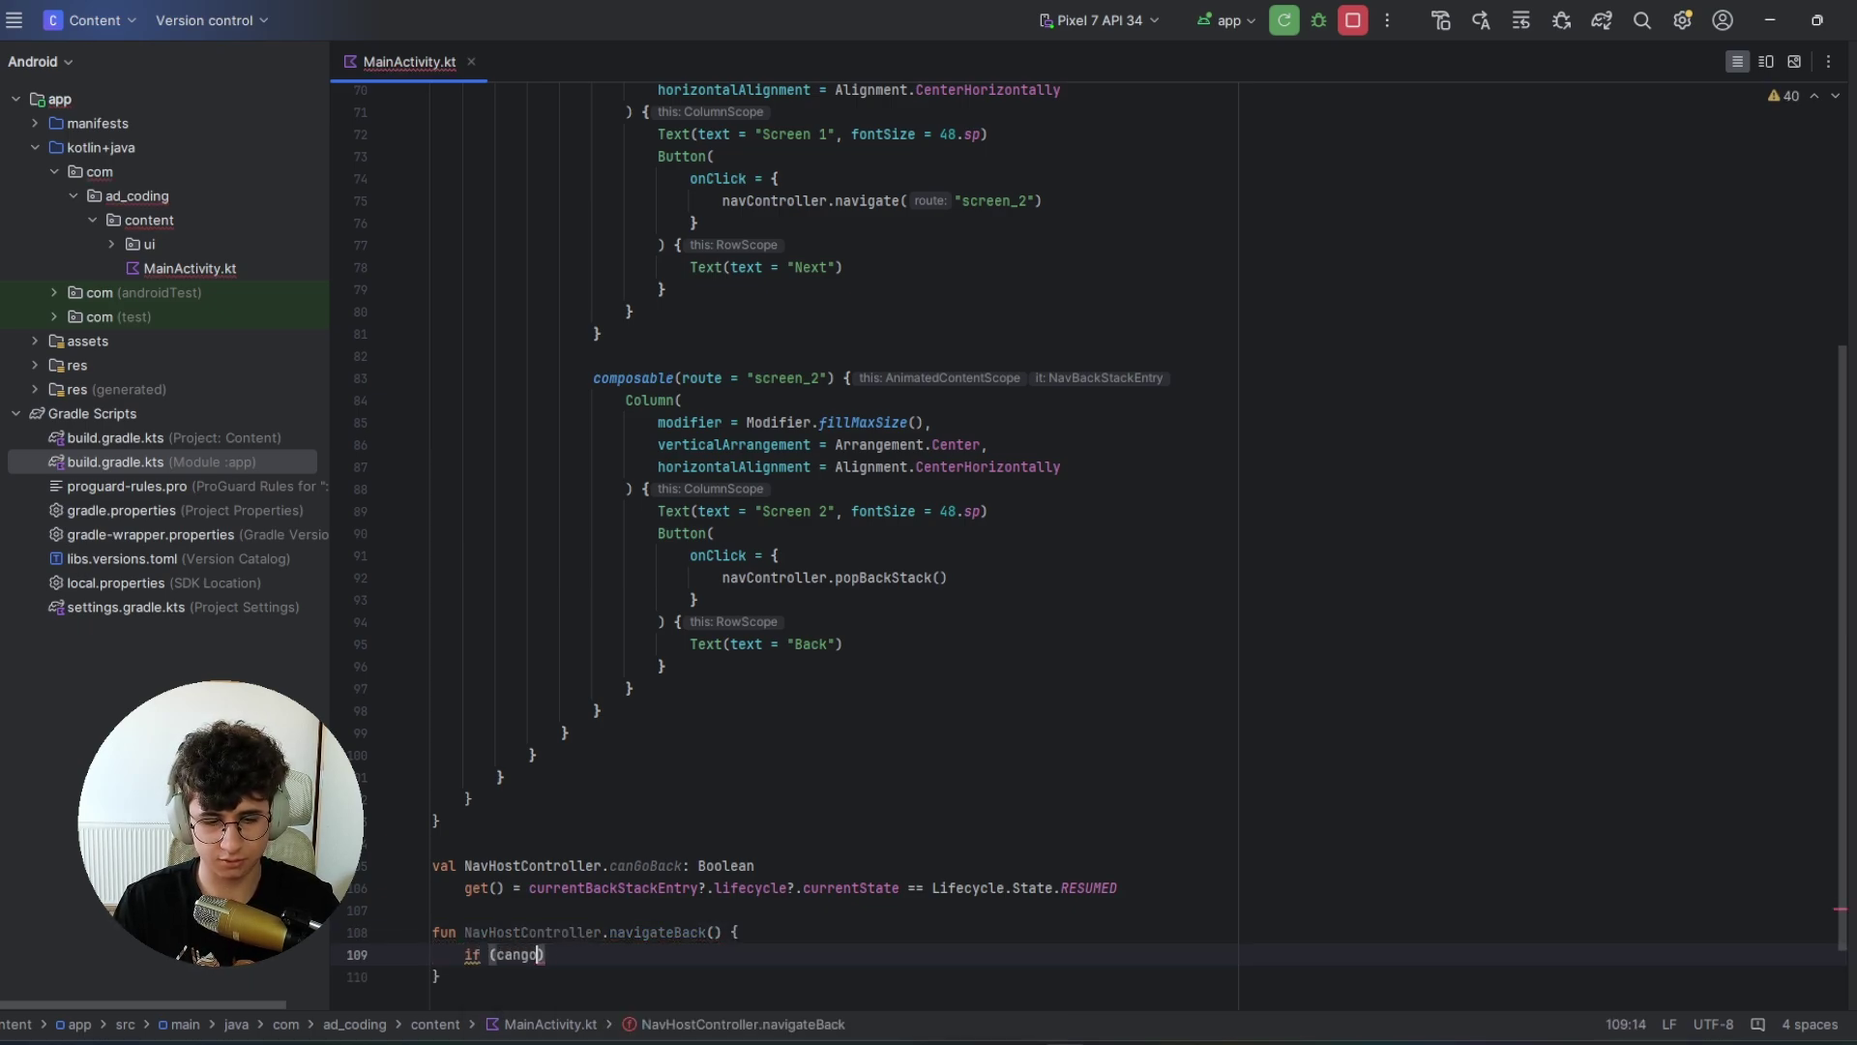
{"action": "type", "text": "b"}
{"action": "key", "text": "Tab"}
{"action": "type", "text": "{"}
{"action": "key", "text": "Return"}
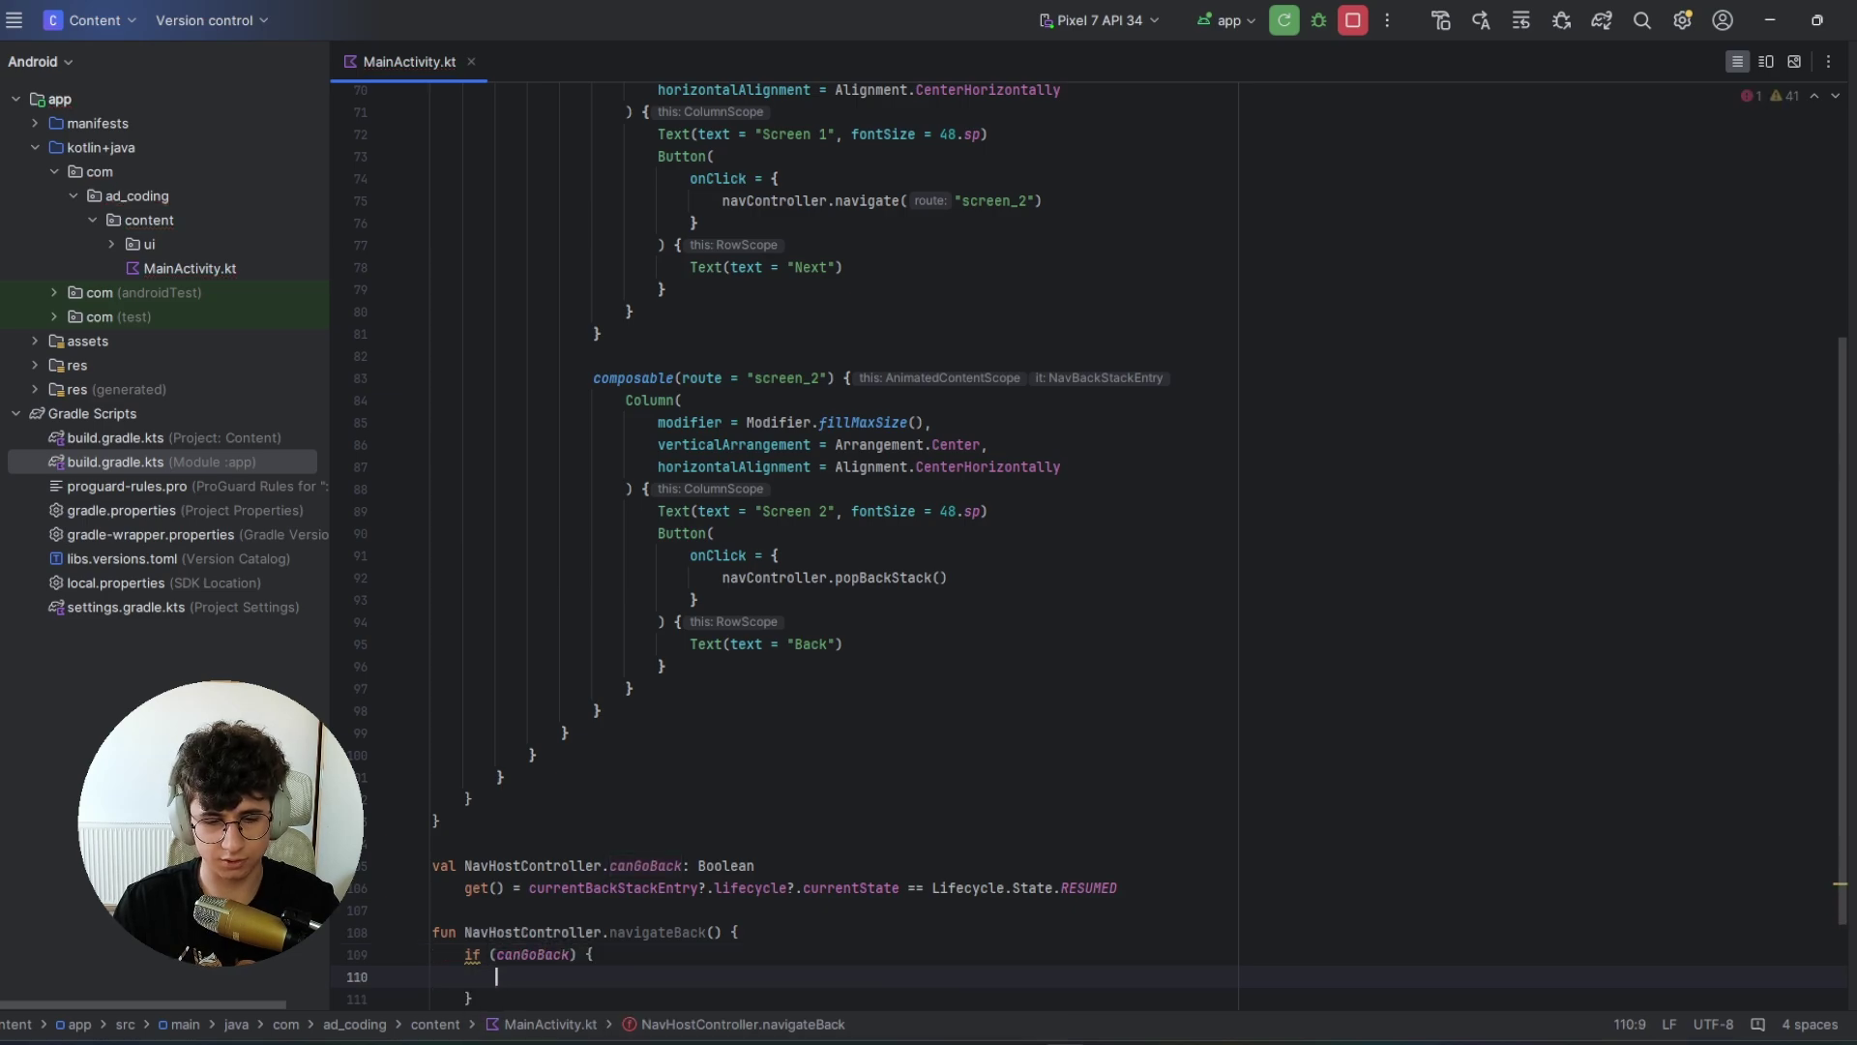
{"action": "scroll", "coordinate": [929, 582], "scroll_direction": "down", "scroll_amount": 3}
{"action": "type", "text": "pop"}
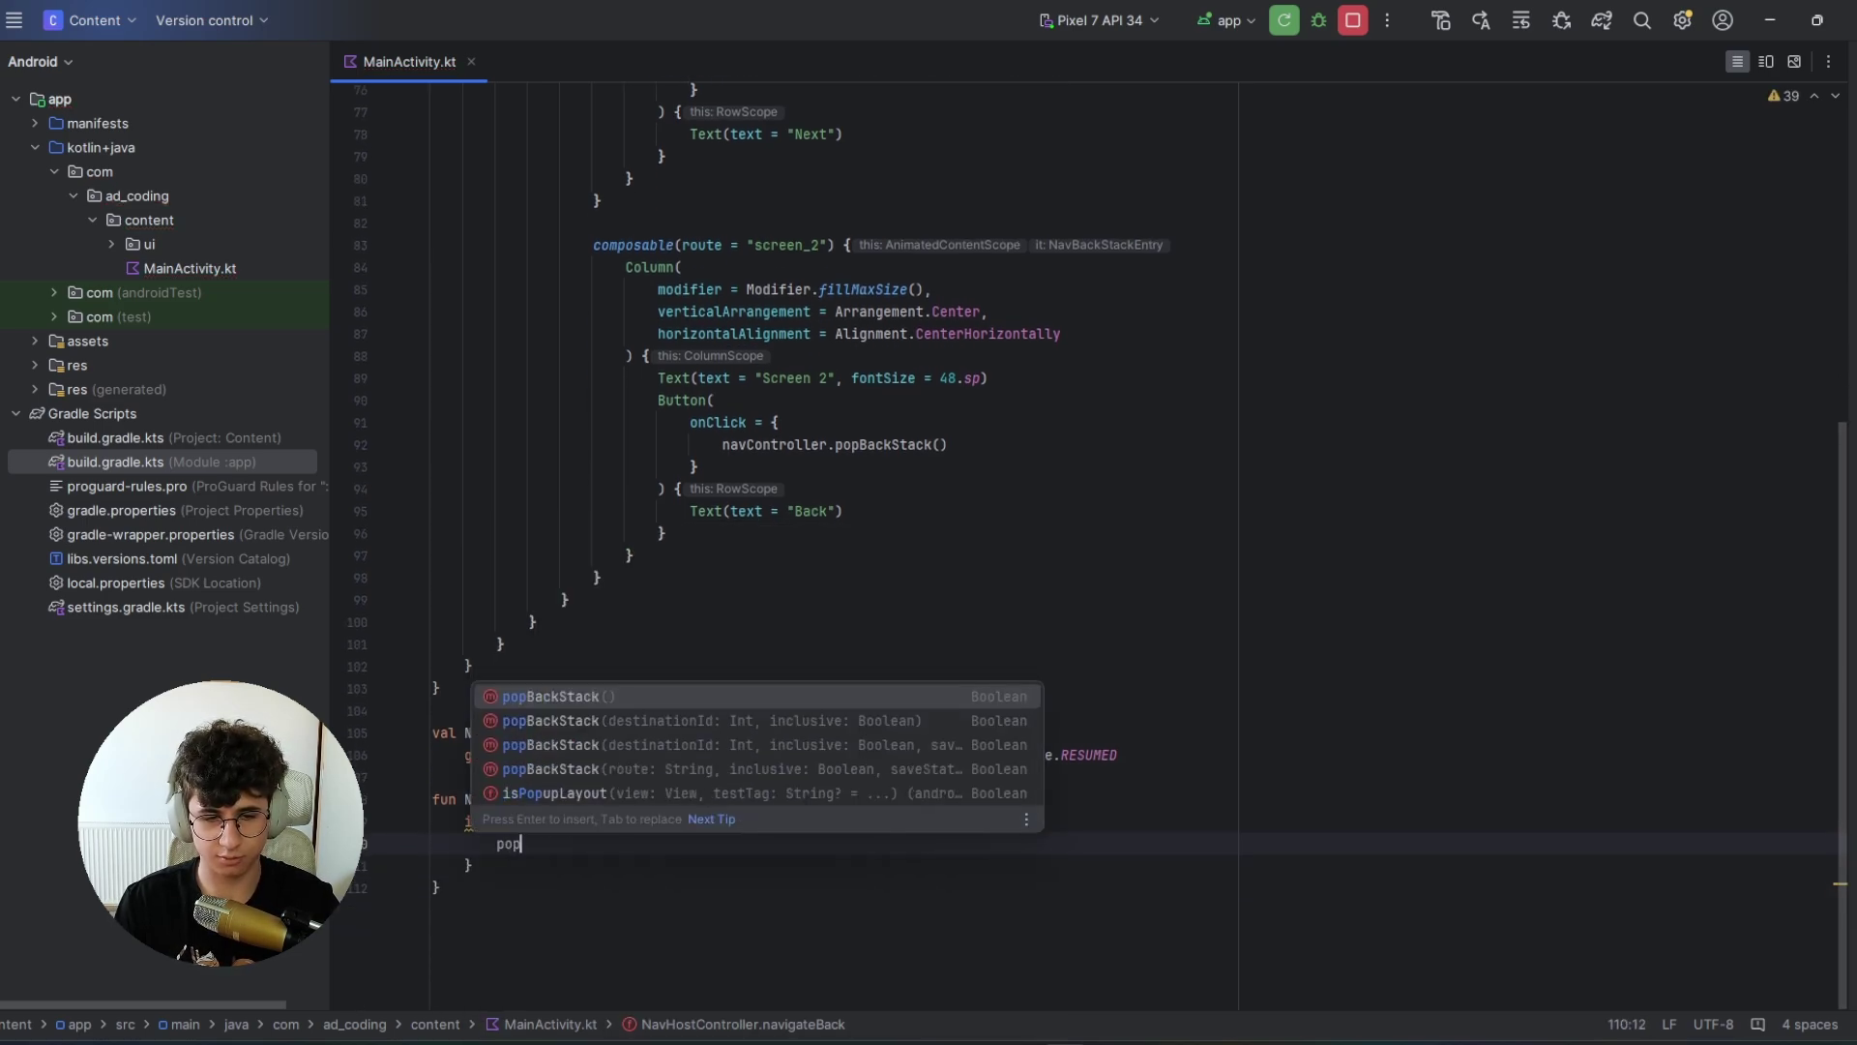
{"action": "key", "text": "Tab"}
{"action": "scroll", "coordinate": [739, 806], "scroll_direction": "up", "scroll_amount": 5}
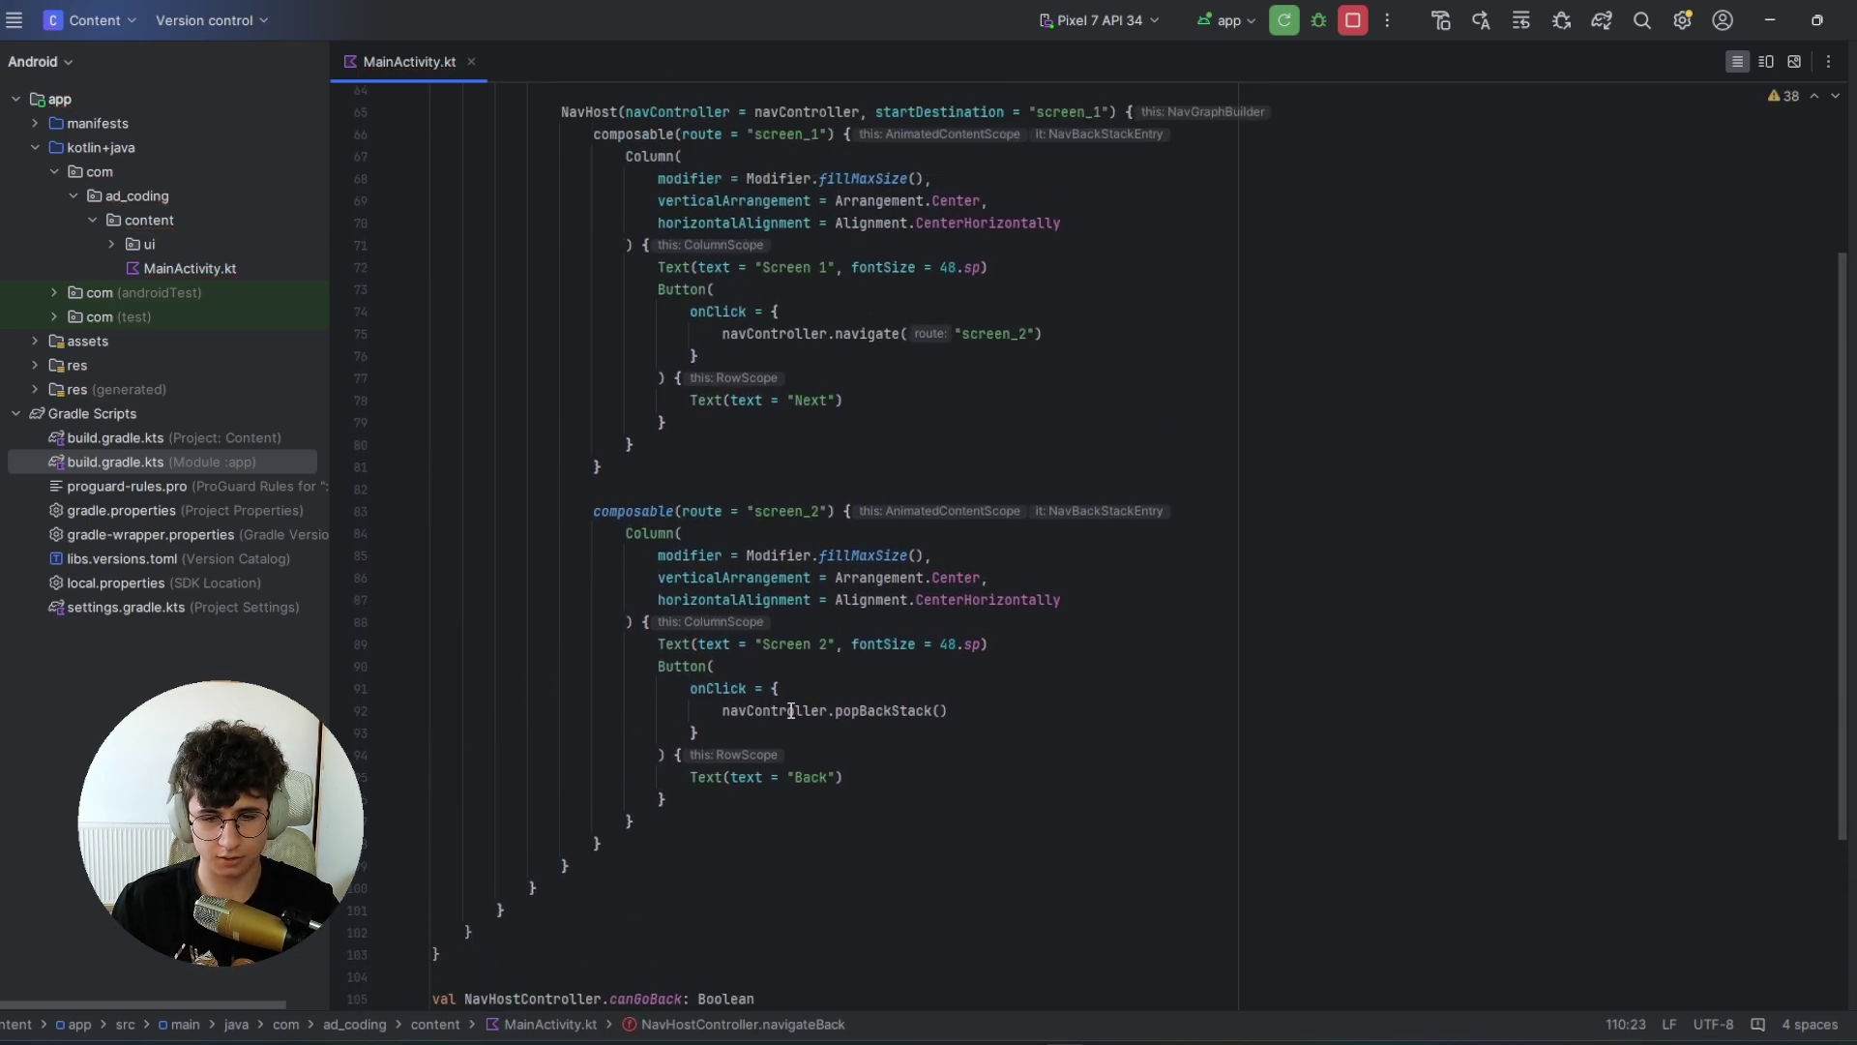
Step: Replace popBackStack() in the screen_2 Back handler with navigateBack() and rerun the app
{"action": "double_click", "coordinate": [833, 712]}
{"action": "key", "text": "BackSpace"}
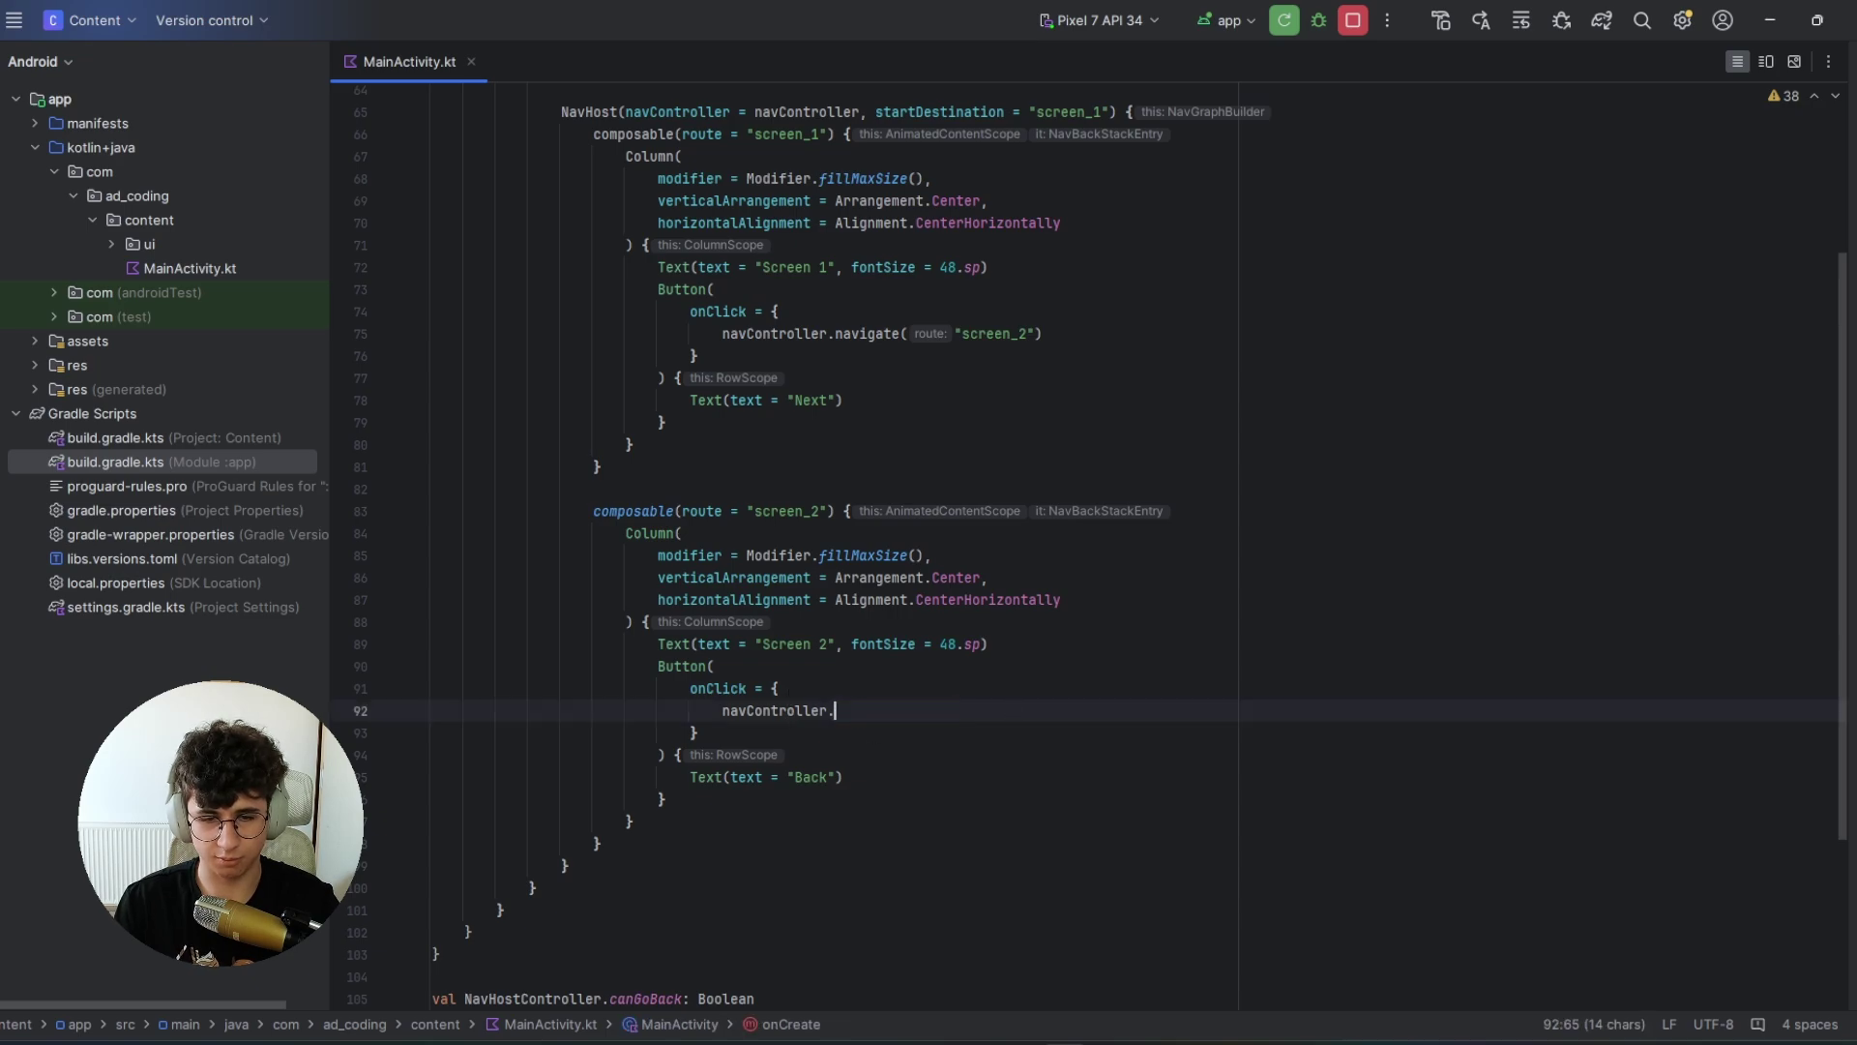
{"action": "type", "text": "navig"}
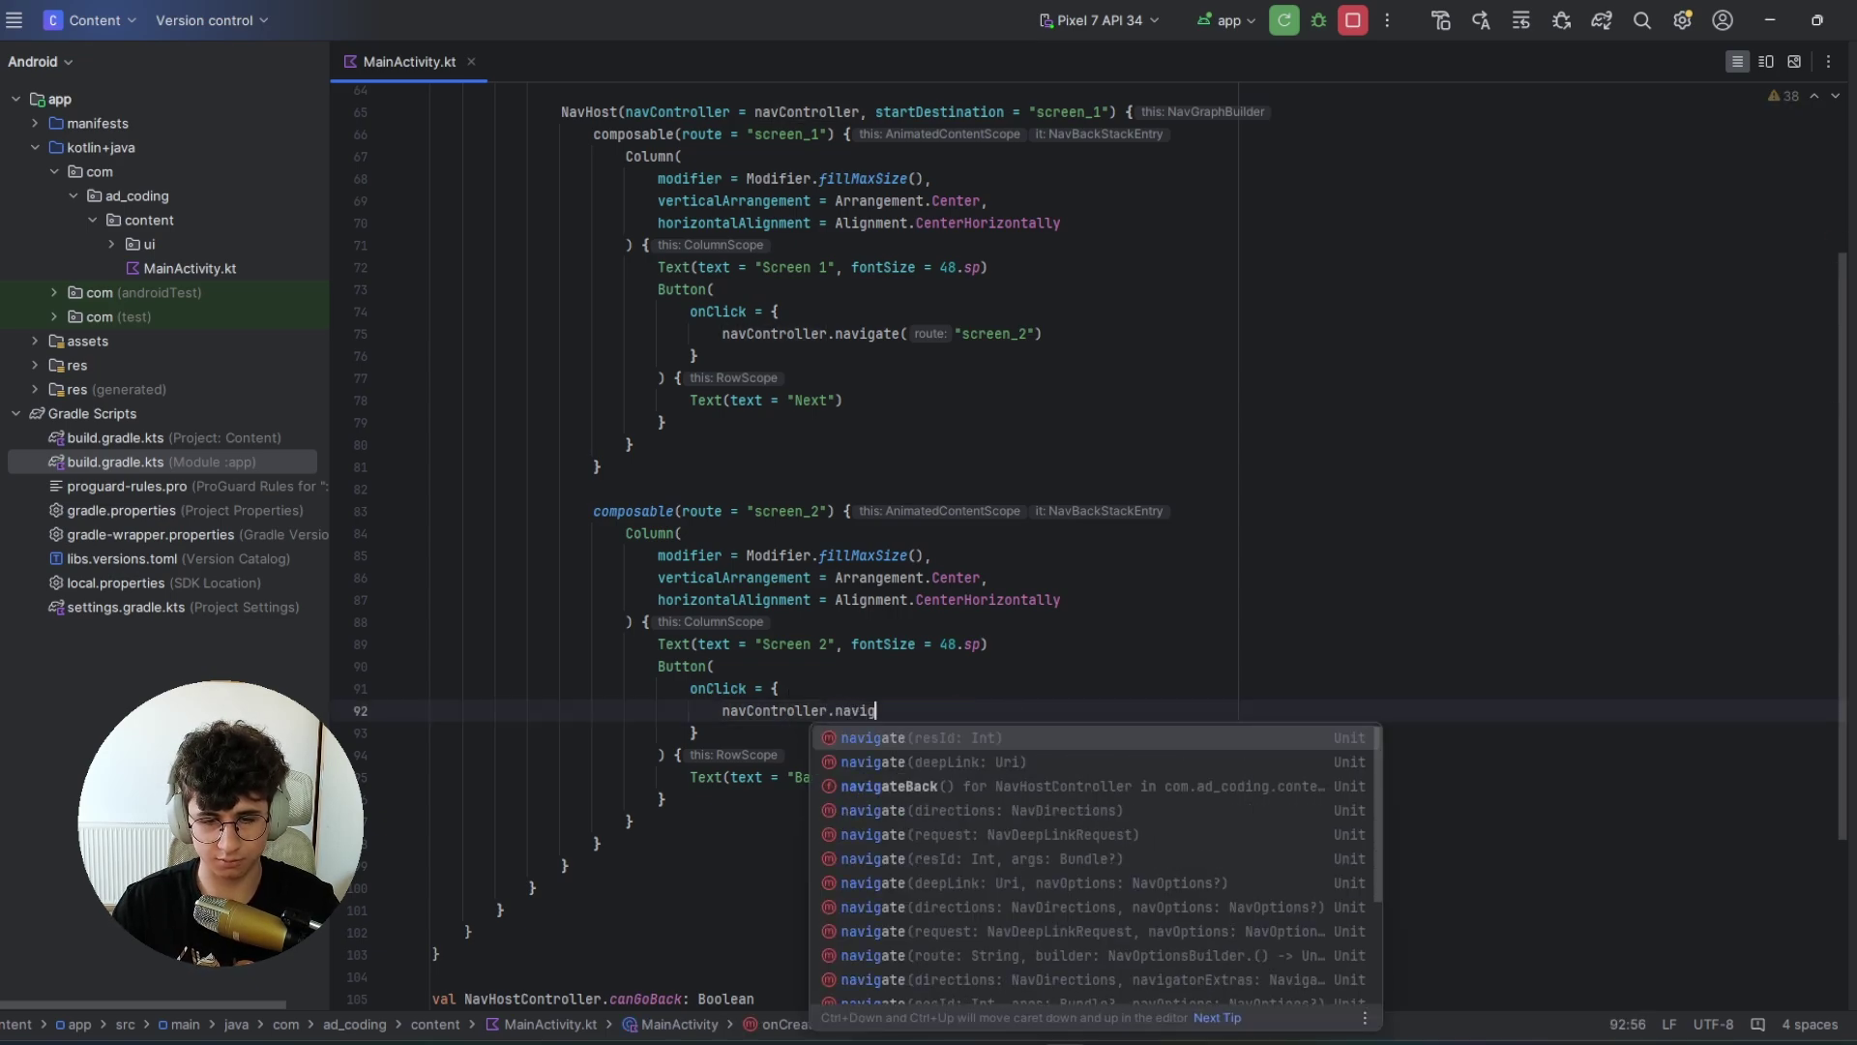
{"action": "key", "text": "Tab"}
{"action": "scroll", "coordinate": [871, 582], "scroll_direction": "up", "scroll_amount": 5}
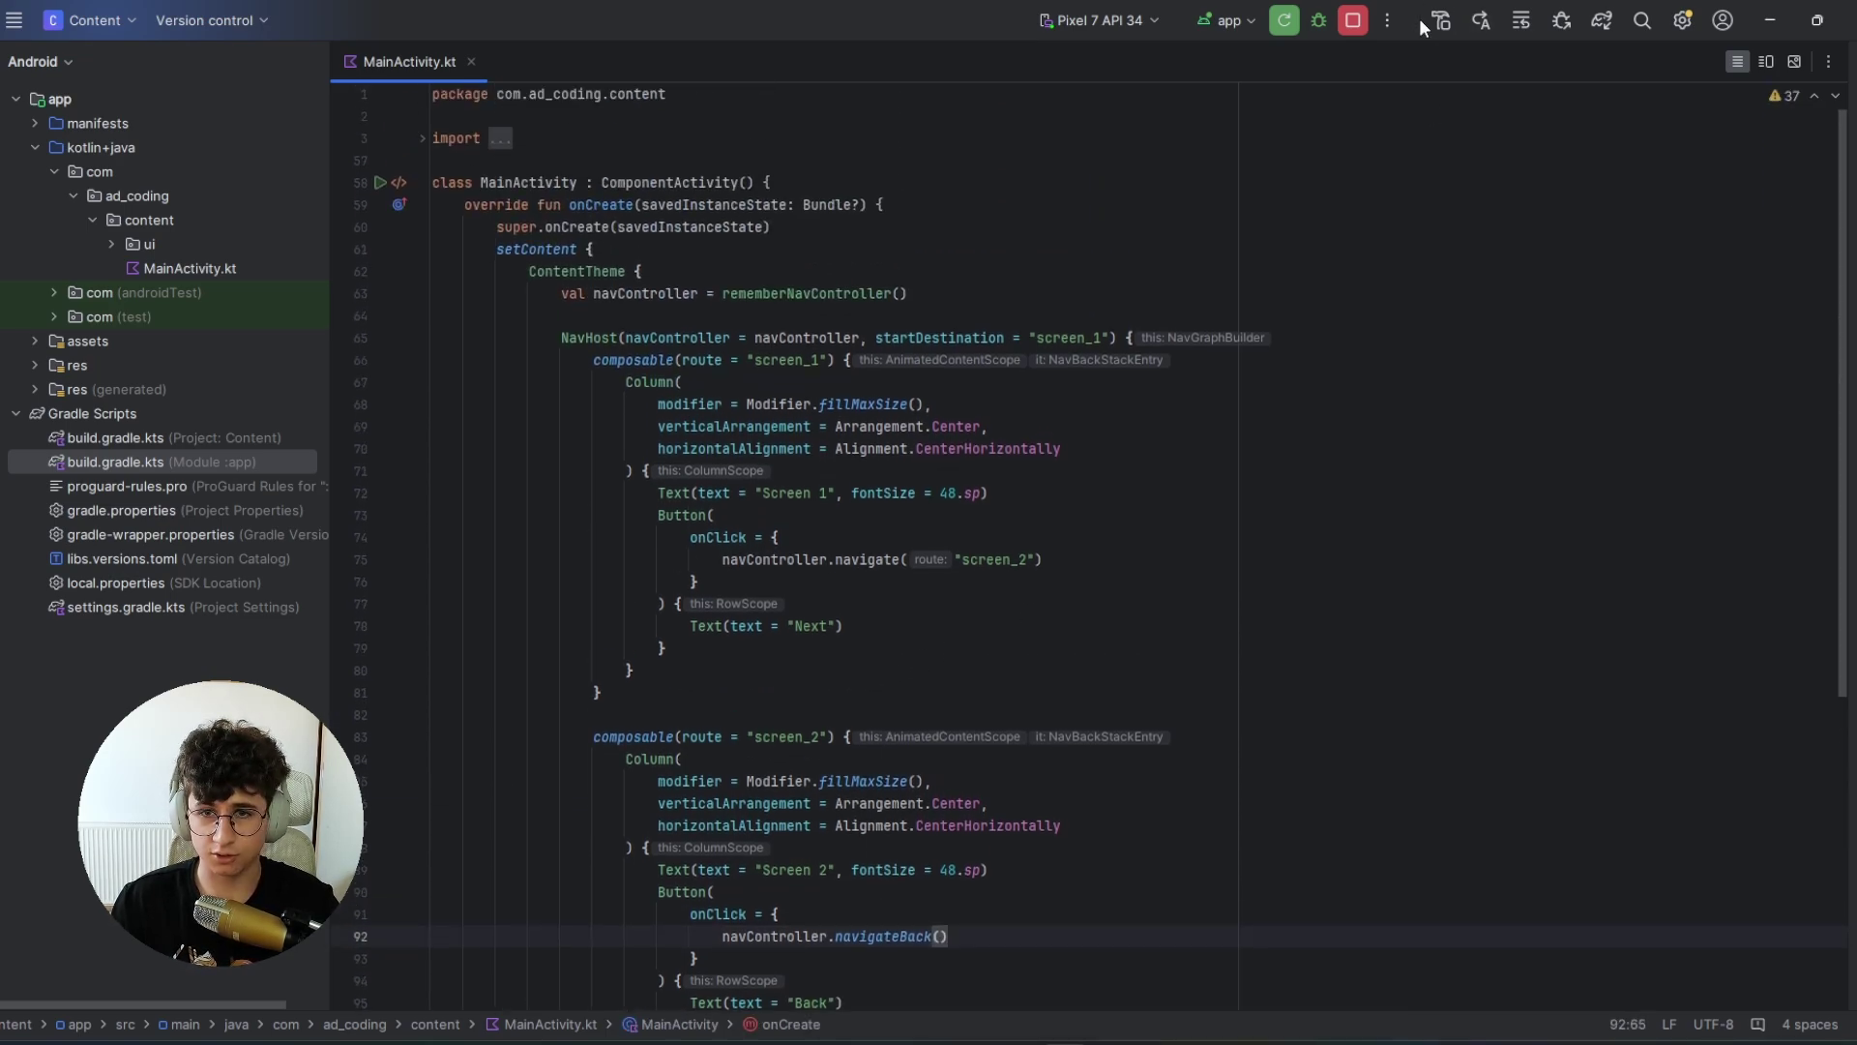
{"action": "left_click", "coordinate": [1284, 23]}
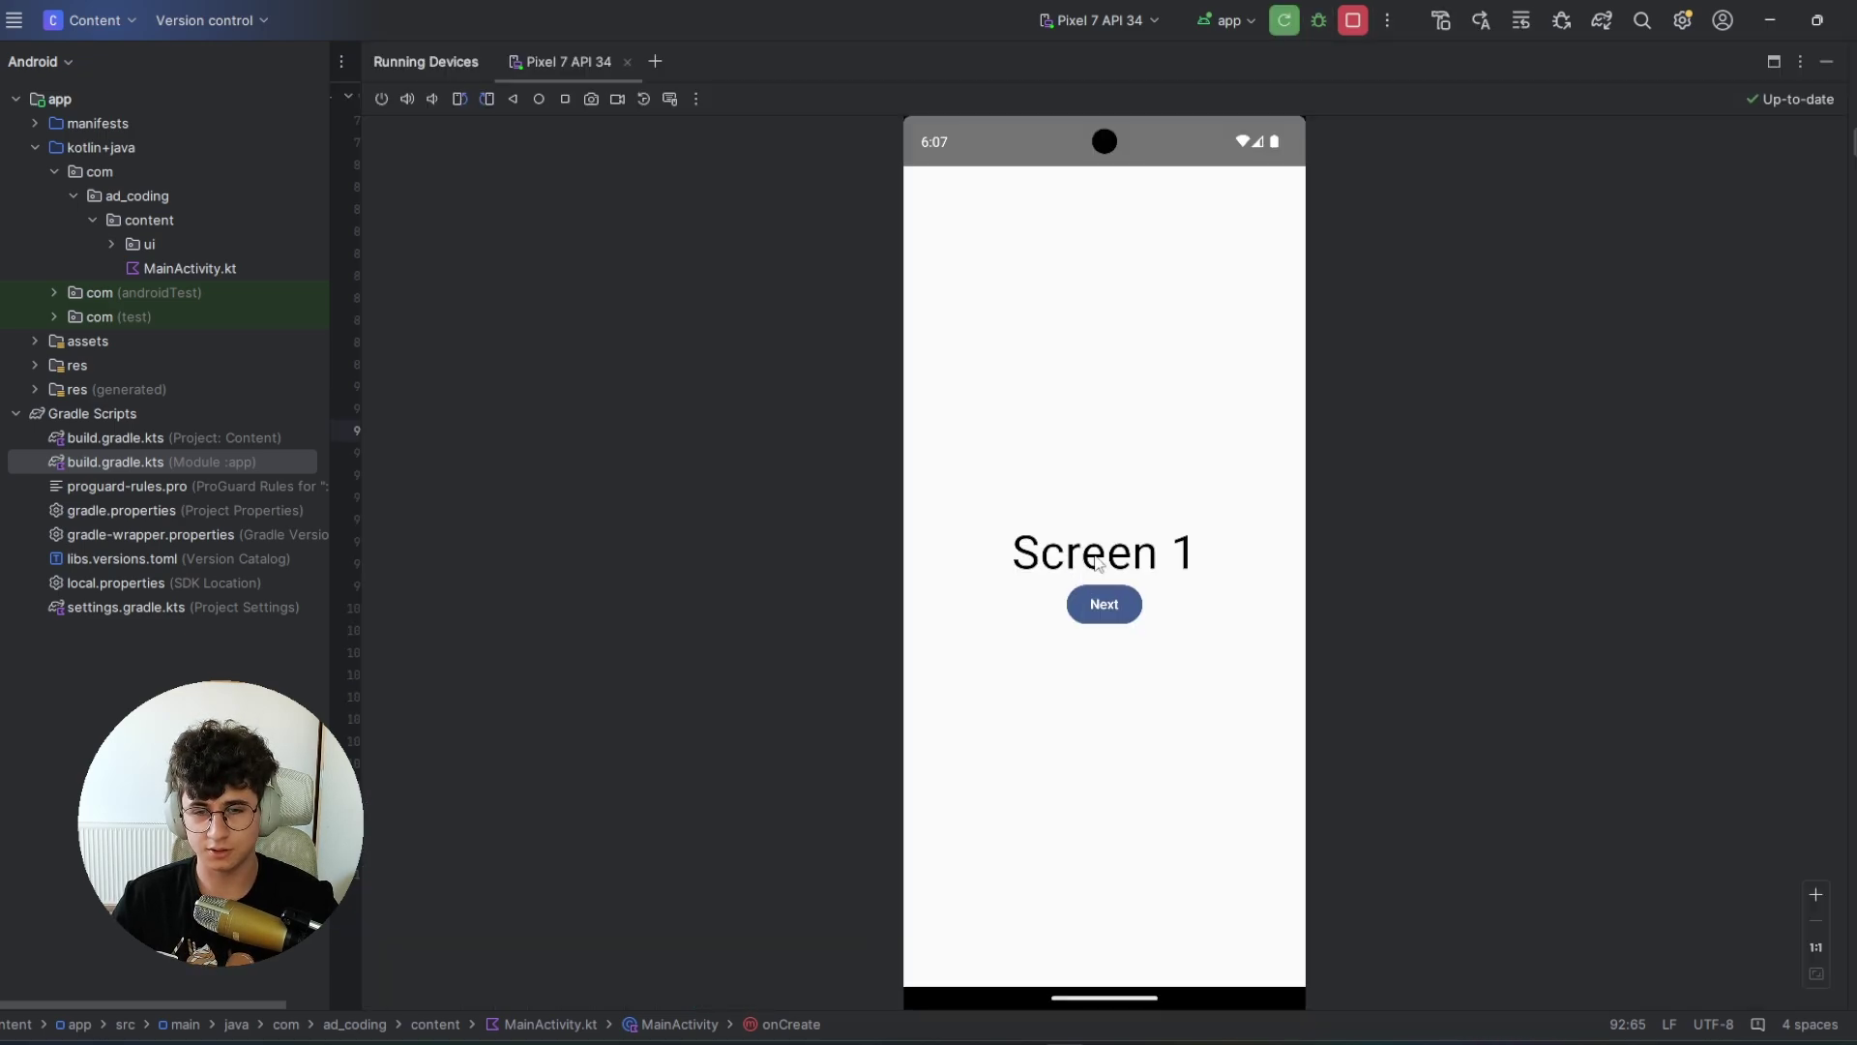
Step: Go from Screen 1 to Screen 2 and back, landing on Screen 1 without blanking
{"action": "left_click", "coordinate": [1097, 600]}
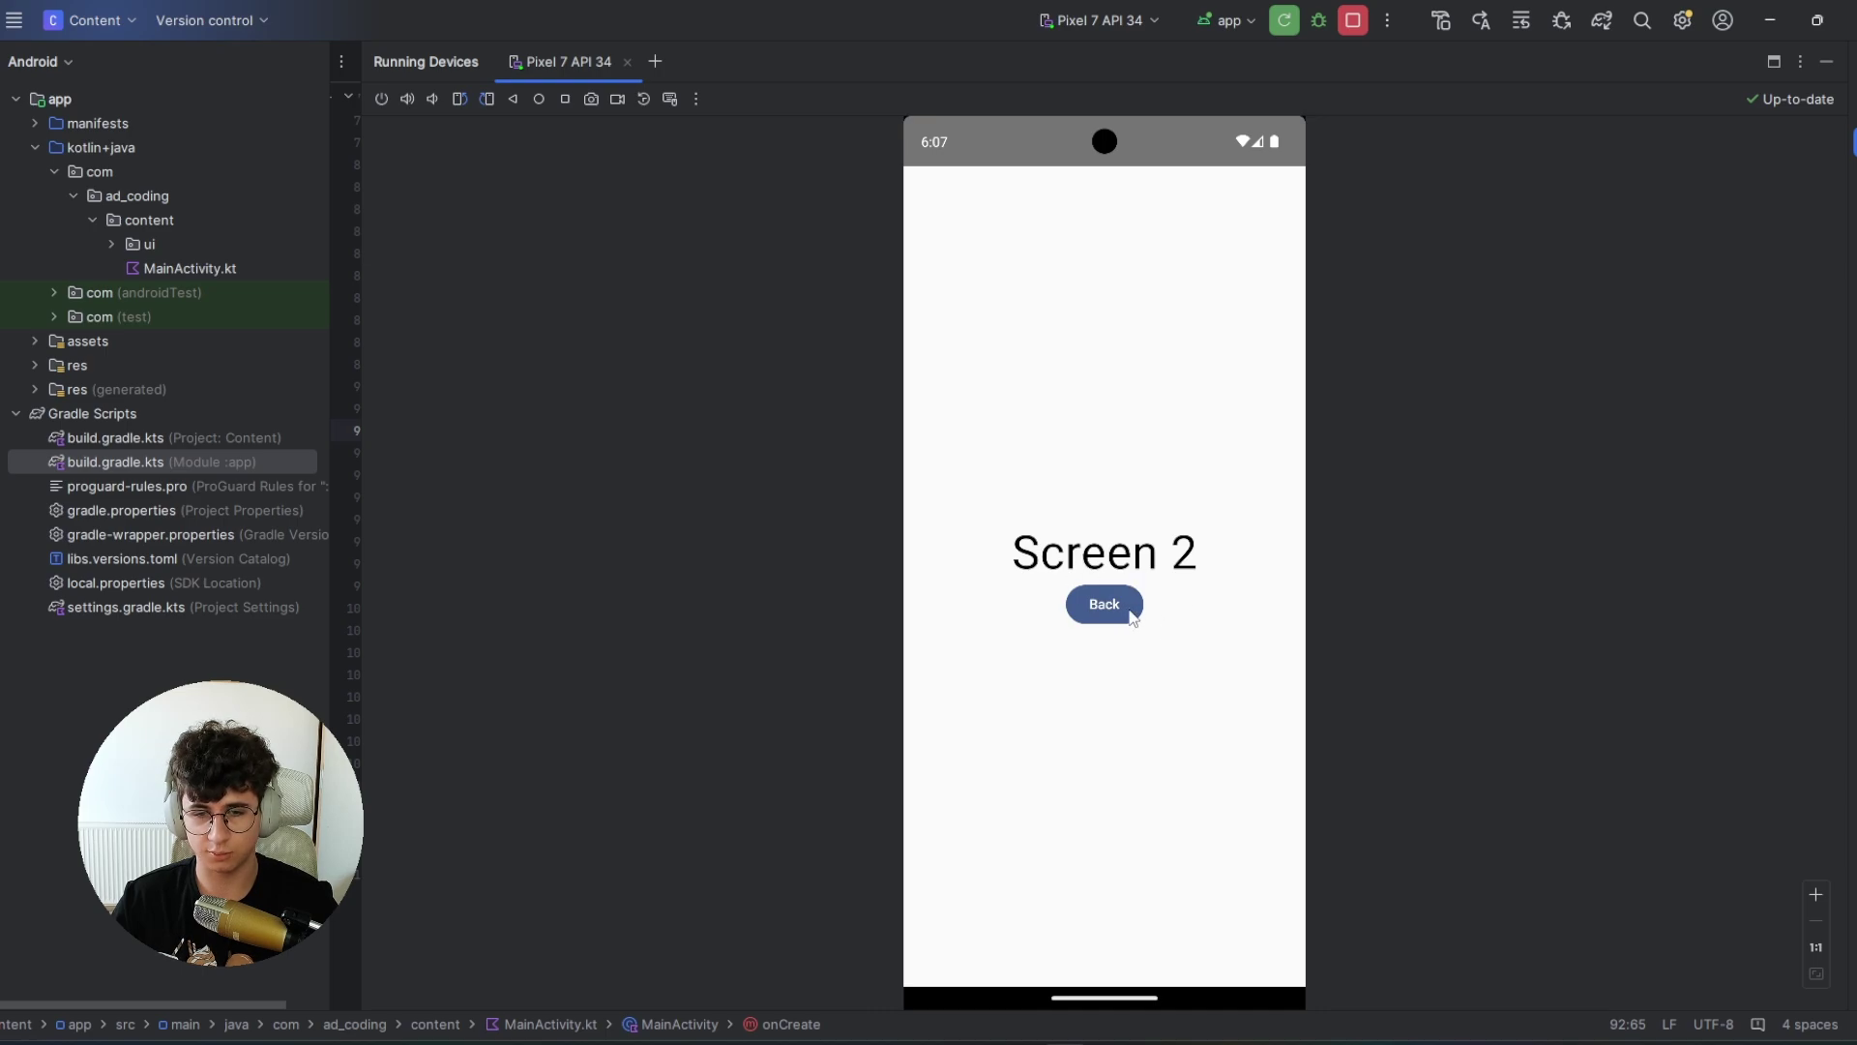
{"action": "left_click", "coordinate": [1130, 610]}
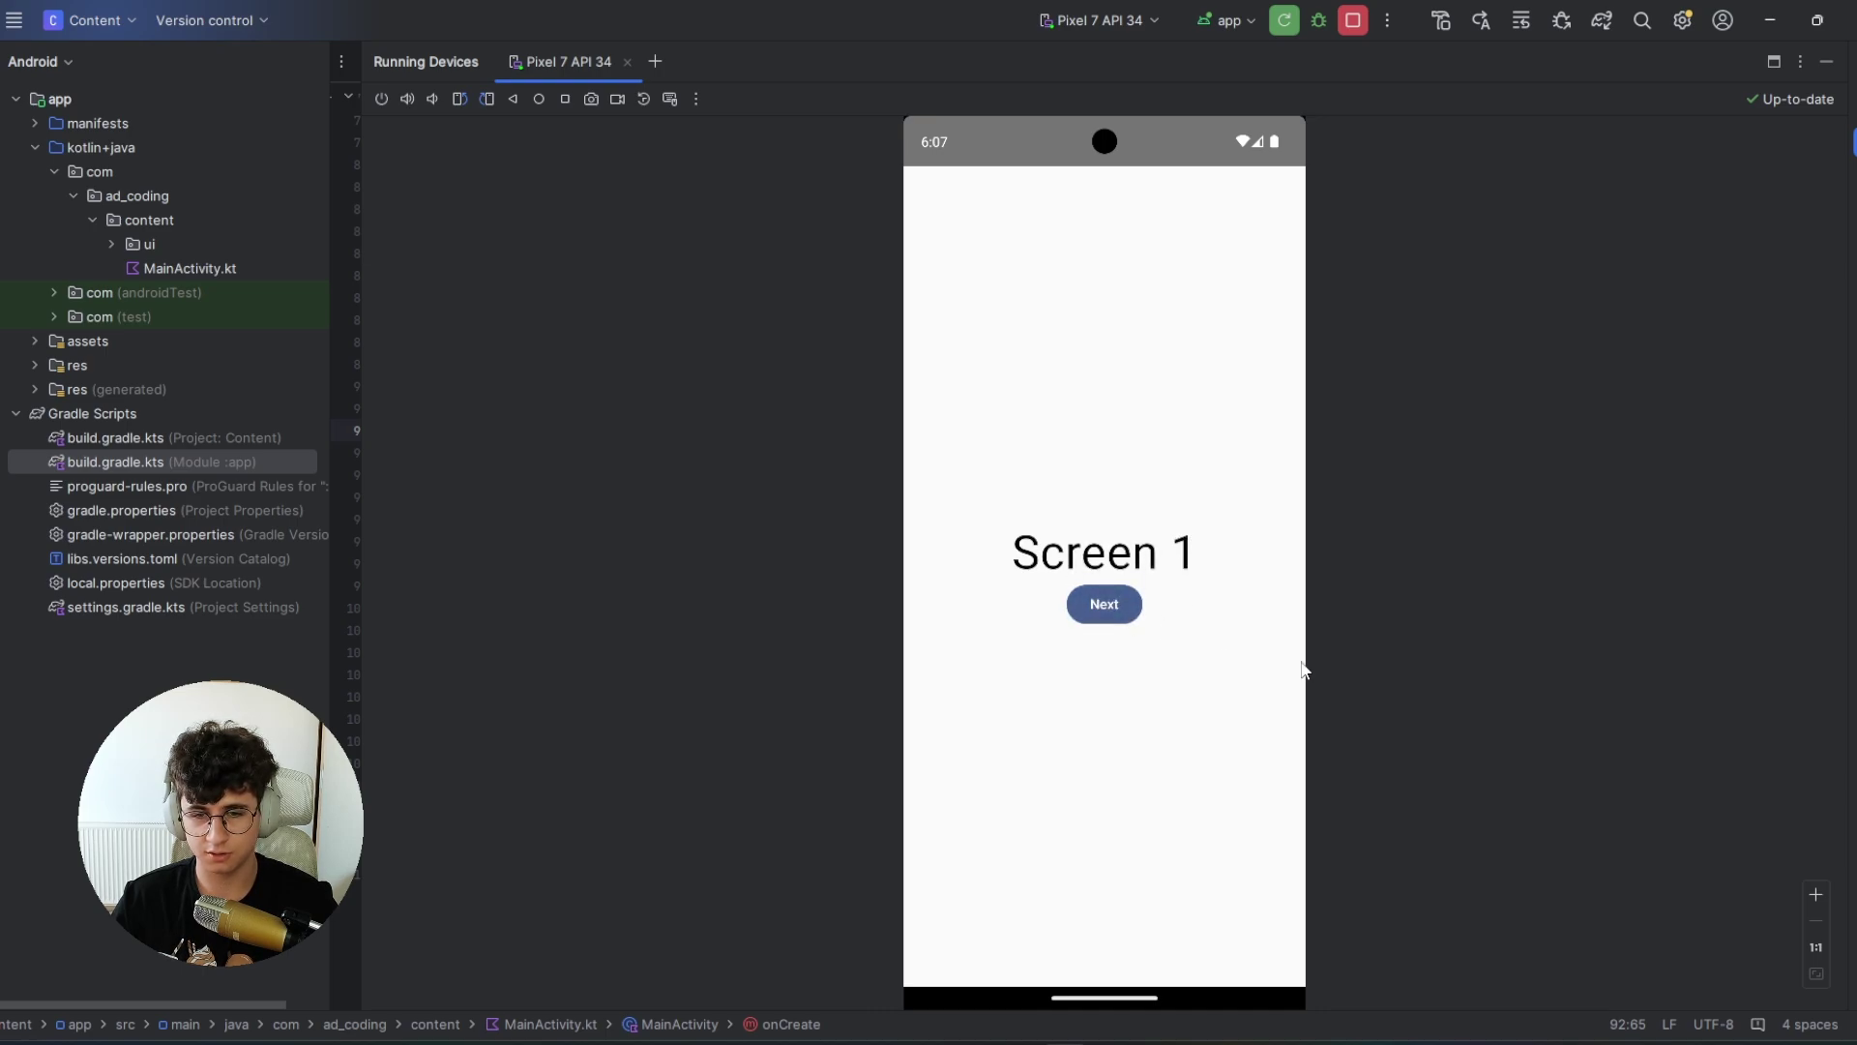